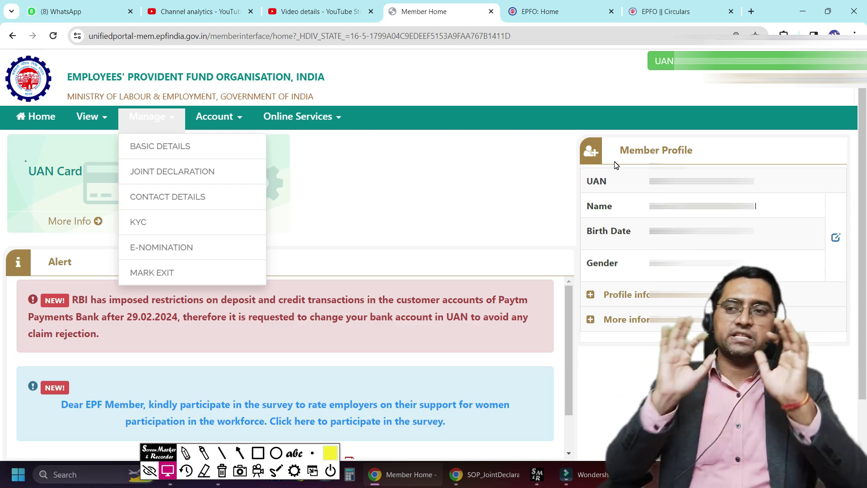
- Switch to the channel analytics page and draw in yellow pen an underlined "Rject" heading branching through arrows into two boxes
{"action": "left_click", "coordinate": [177, 6]}
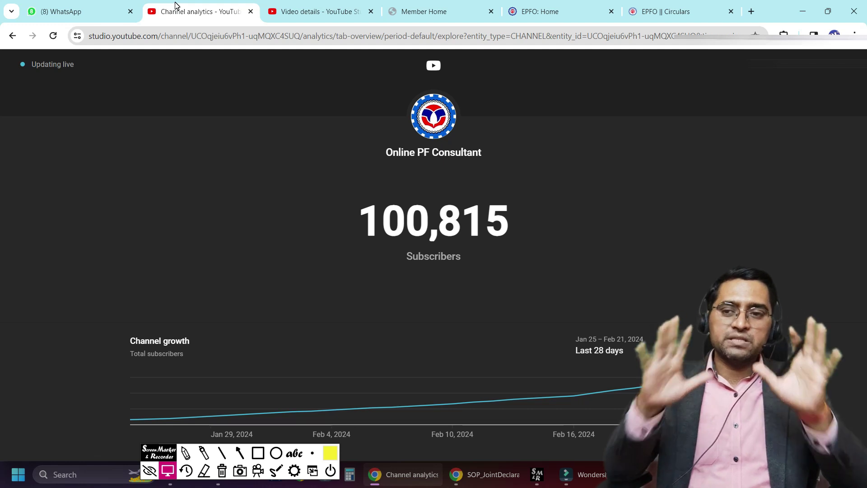
{"action": "left_click", "coordinate": [185, 453]}
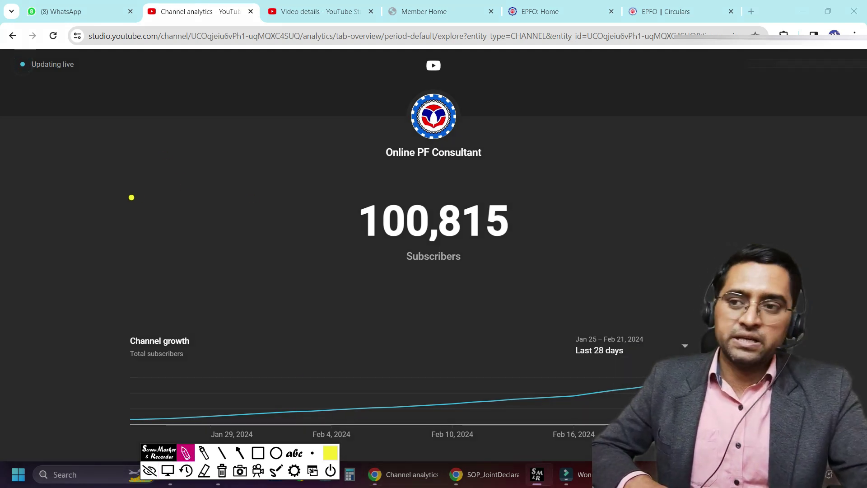
{"action": "mouse_move", "coordinate": [81, 152]}
{"action": "left_mouse_down"}
{"action": "mouse_move", "coordinate": [95, 195]}
{"action": "mouse_move", "coordinate": [121, 170]}
{"action": "mouse_move", "coordinate": [128, 208]}
{"action": "left_mouse_up"}
{"action": "left_click_drag", "start_coordinate": [141, 163], "coordinate": [163, 172]}
{"action": "left_click_drag", "start_coordinate": [186, 145], "coordinate": [178, 171]}
{"action": "mouse_move", "coordinate": [199, 106]}
{"action": "left_mouse_down"}
{"action": "mouse_move", "coordinate": [193, 156]}
{"action": "mouse_move", "coordinate": [220, 123]}
{"action": "mouse_move", "coordinate": [73, 228]}
{"action": "left_mouse_up"}
{"action": "mouse_move", "coordinate": [172, 187]}
{"action": "left_mouse_down"}
{"action": "mouse_move", "coordinate": [187, 207]}
{"action": "mouse_move", "coordinate": [136, 273]}
{"action": "mouse_move", "coordinate": [145, 261]}
{"action": "left_mouse_up"}
{"action": "mouse_move", "coordinate": [179, 210]}
{"action": "left_mouse_down"}
{"action": "mouse_move", "coordinate": [288, 204]}
{"action": "mouse_move", "coordinate": [298, 192]}
{"action": "left_mouse_up"}
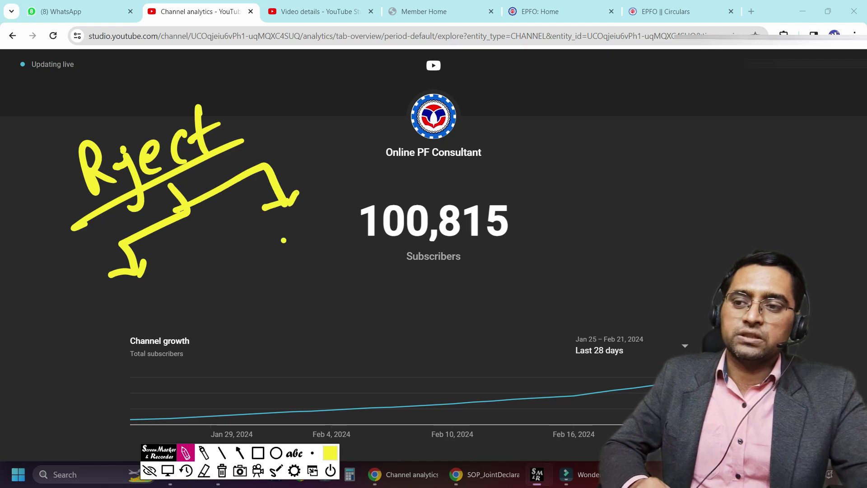
{"action": "mouse_move", "coordinate": [134, 297]}
{"action": "left_mouse_down"}
{"action": "mouse_move", "coordinate": [154, 324]}
{"action": "mouse_move", "coordinate": [219, 296]}
{"action": "mouse_move", "coordinate": [136, 299]}
{"action": "left_mouse_up"}
{"action": "left_click_drag", "start_coordinate": [270, 228], "coordinate": [289, 261]}
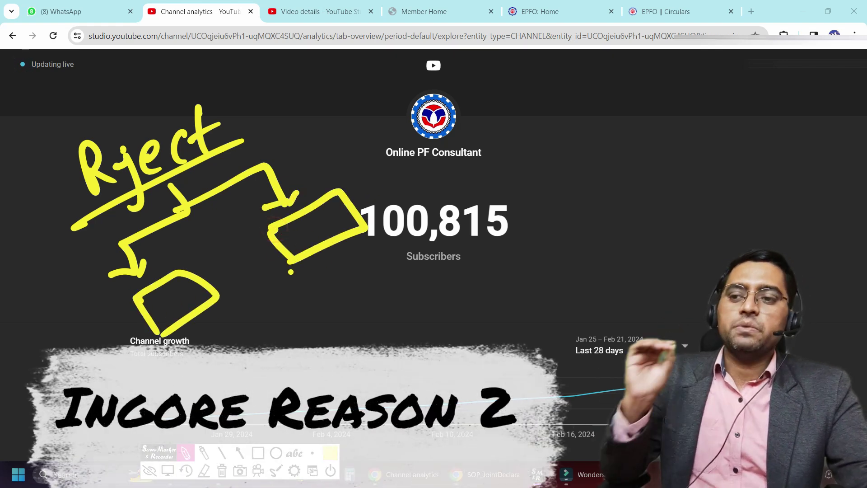
- Number the second box 2, write an underlined "Father Name" beside it, and circle the whole group
{"action": "mouse_move", "coordinate": [235, 260]}
{"action": "left_mouse_down"}
{"action": "mouse_move", "coordinate": [247, 281]}
{"action": "mouse_move", "coordinate": [277, 266]}
{"action": "left_mouse_up"}
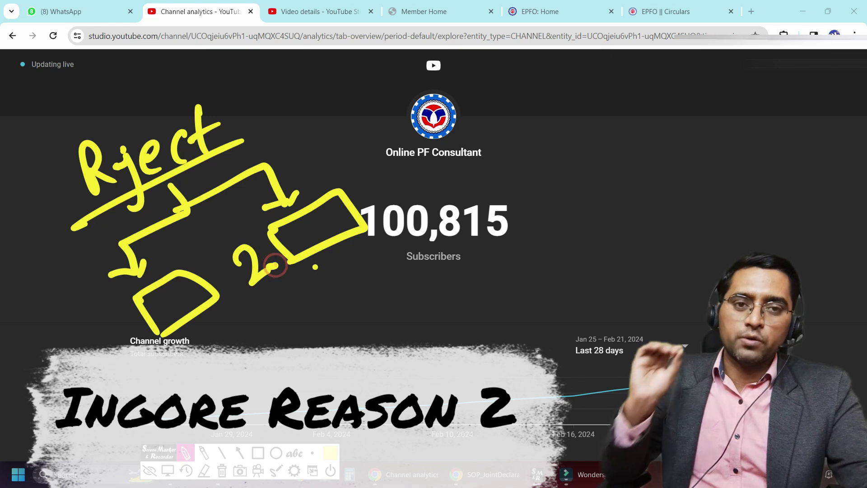
{"action": "mouse_move", "coordinate": [311, 290]}
{"action": "left_mouse_down"}
{"action": "mouse_move", "coordinate": [334, 276]}
{"action": "mouse_move", "coordinate": [360, 289]}
{"action": "mouse_move", "coordinate": [392, 253]}
{"action": "mouse_move", "coordinate": [542, 198]}
{"action": "mouse_move", "coordinate": [587, 195]}
{"action": "left_mouse_up"}
{"action": "left_click", "coordinate": [572, 182]}
{"action": "left_click_drag", "start_coordinate": [472, 260], "coordinate": [599, 197]}
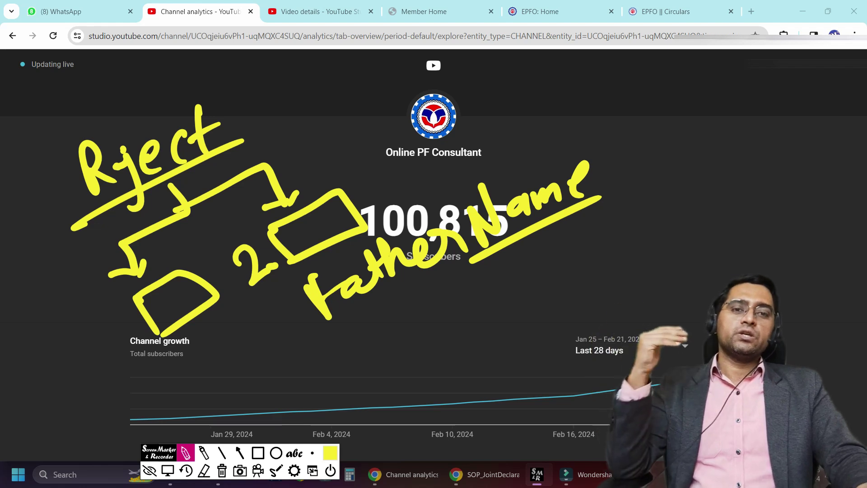
{"action": "mouse_move", "coordinate": [279, 203]}
{"action": "left_mouse_down"}
{"action": "mouse_move", "coordinate": [248, 216]}
{"action": "mouse_move", "coordinate": [553, 253]}
{"action": "mouse_move", "coordinate": [339, 156]}
{"action": "mouse_move", "coordinate": [285, 208]}
{"action": "left_mouse_up"}
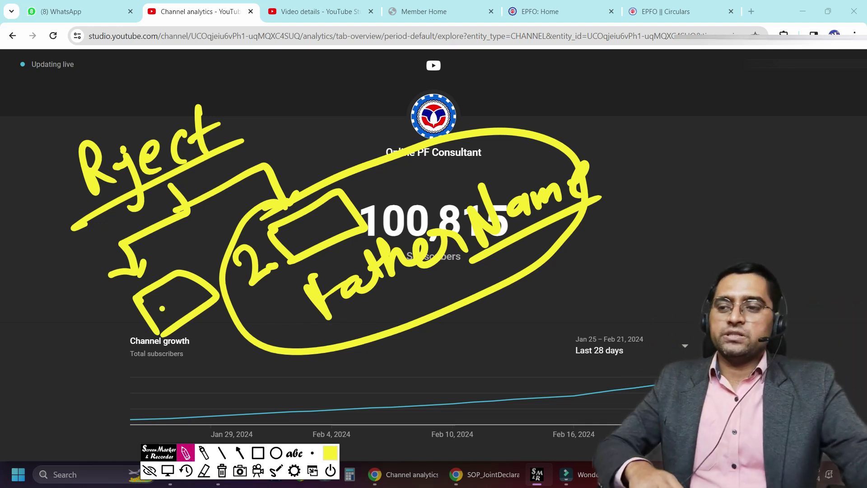
- Mark the first box with an arrow and a circled 1, and draw another arrow pointing at "Father Name"
{"action": "left_click_drag", "start_coordinate": [47, 366], "coordinate": [108, 326]}
{"action": "mouse_move", "coordinate": [72, 333]}
{"action": "left_mouse_down"}
{"action": "mouse_move", "coordinate": [108, 326]}
{"action": "mouse_move", "coordinate": [97, 347]}
{"action": "left_mouse_up"}
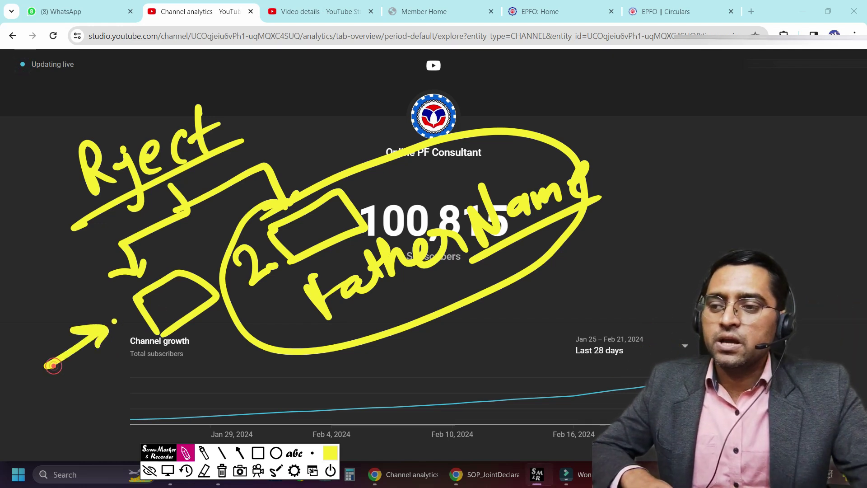
{"action": "left_click_drag", "start_coordinate": [112, 316], "coordinate": [127, 337]}
{"action": "left_click_drag", "start_coordinate": [118, 305], "coordinate": [122, 301]}
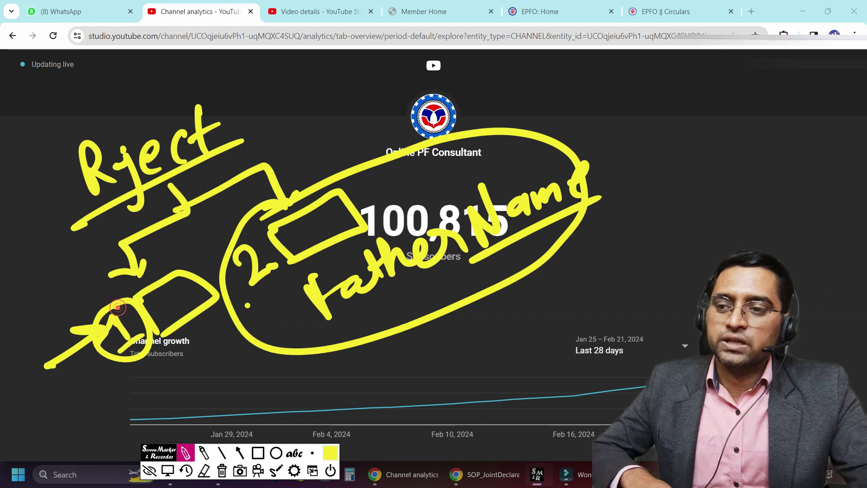
{"action": "left_click_drag", "start_coordinate": [644, 168], "coordinate": [593, 180]}
{"action": "mouse_move", "coordinate": [607, 153]}
{"action": "left_mouse_down"}
{"action": "mouse_move", "coordinate": [592, 181]}
{"action": "mouse_move", "coordinate": [625, 196]}
{"action": "left_mouse_up"}
{"action": "left_click", "coordinate": [637, 194]}
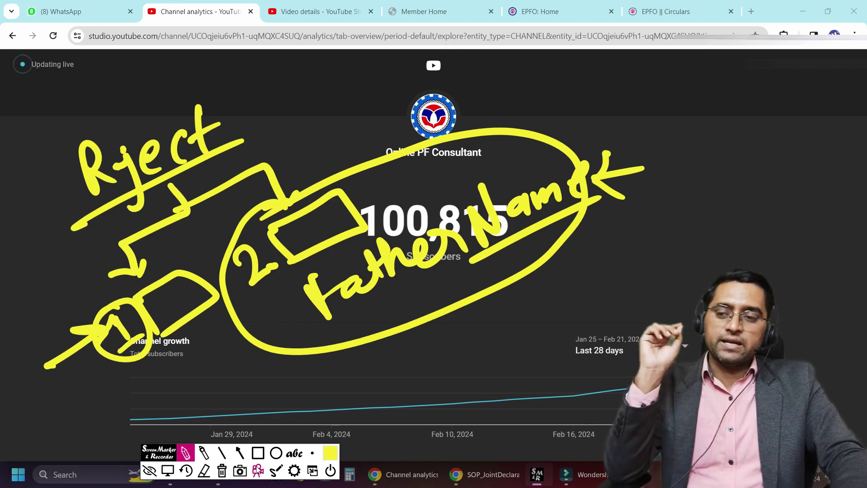
- Clear all pen annotations, leave drawing mode and return to the EPFO Member Home page
{"action": "left_click", "coordinate": [223, 471]}
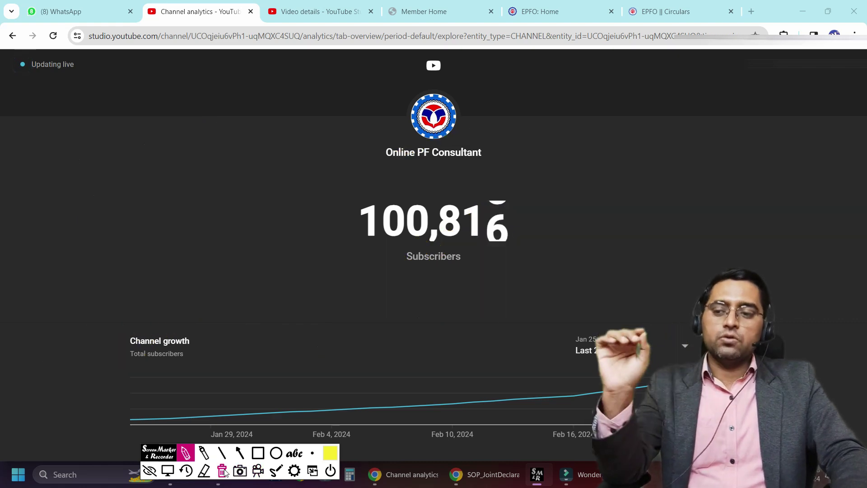
{"action": "left_click", "coordinate": [168, 471]}
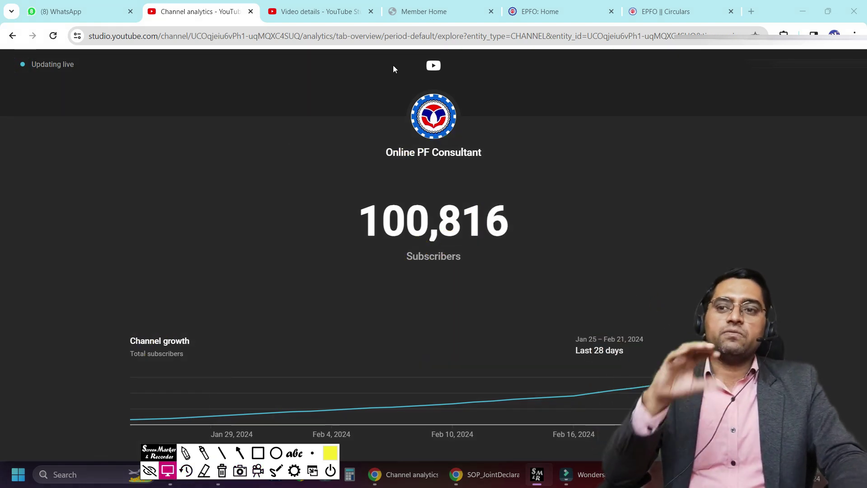
{"action": "left_click", "coordinate": [458, 6]}
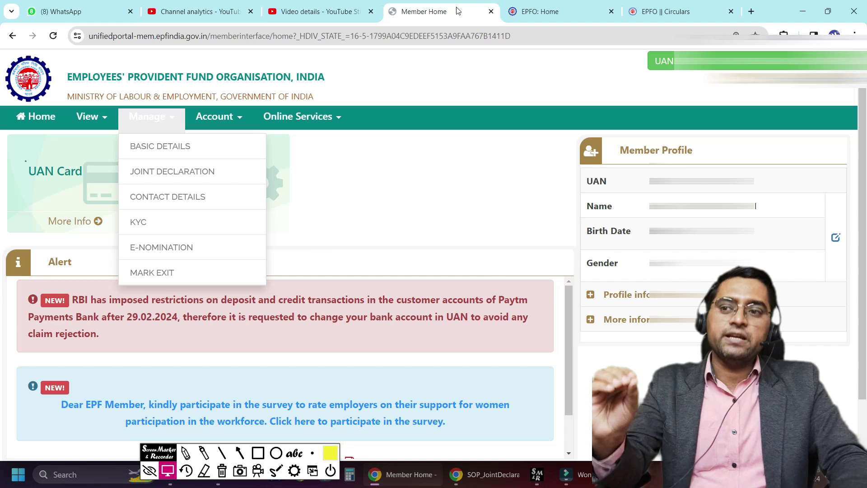
{"action": "left_click", "coordinate": [102, 123]}
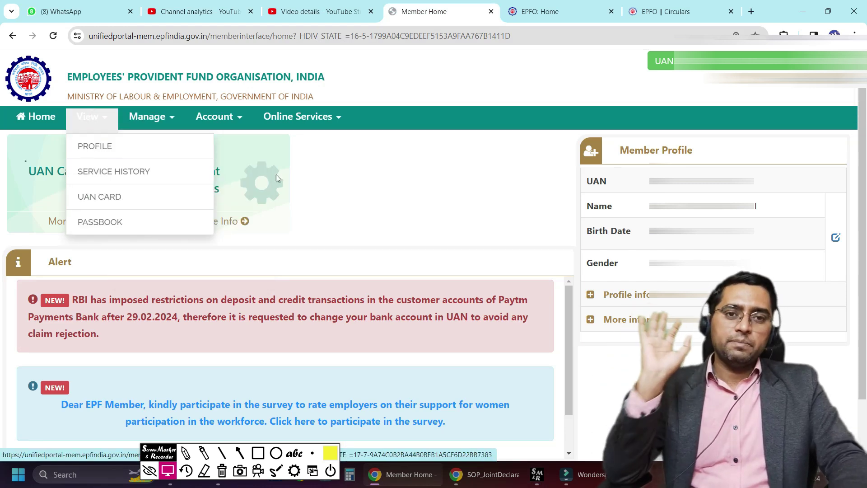
{"action": "left_click", "coordinate": [406, 220]}
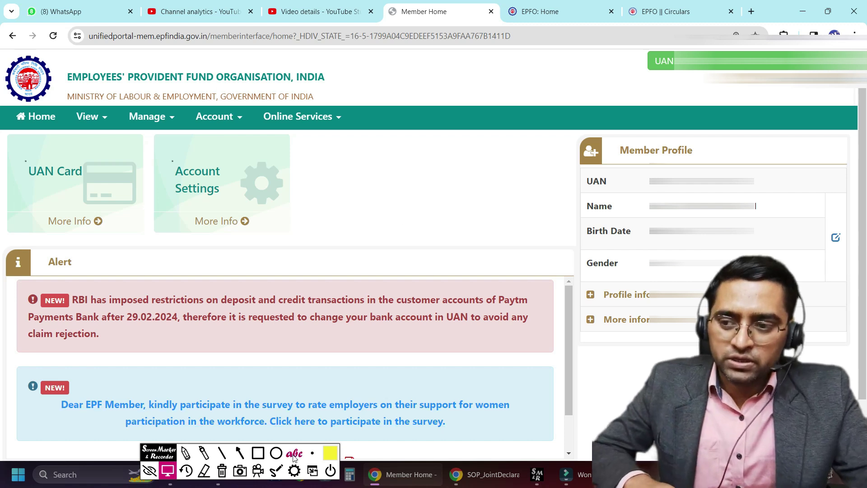
- Draw a circled 4 with the yellow pen in the blank area above the Alert section and point an arrow at it
{"action": "left_click", "coordinate": [189, 449]}
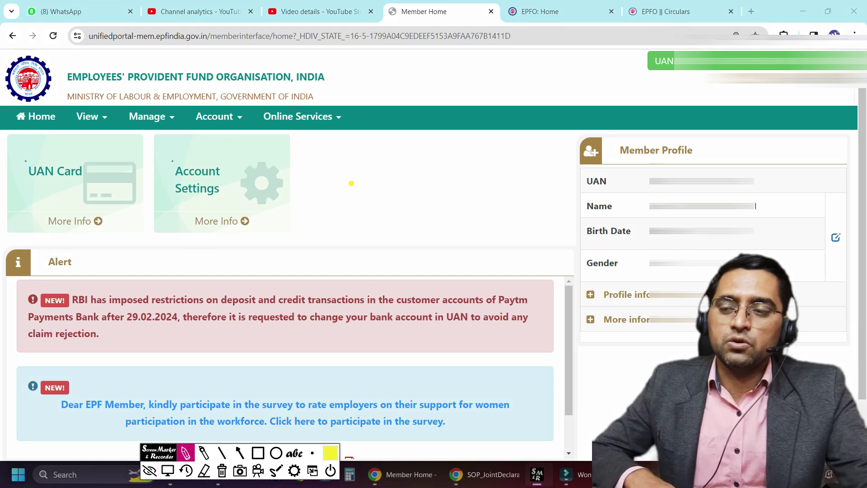
{"action": "mouse_move", "coordinate": [352, 168]}
{"action": "left_mouse_down"}
{"action": "mouse_move", "coordinate": [355, 186]}
{"action": "mouse_move", "coordinate": [380, 185]}
{"action": "left_mouse_up"}
{"action": "mouse_move", "coordinate": [374, 171]}
{"action": "left_mouse_down"}
{"action": "mouse_move", "coordinate": [378, 206]}
{"action": "mouse_move", "coordinate": [407, 158]}
{"action": "mouse_move", "coordinate": [356, 157]}
{"action": "left_mouse_up"}
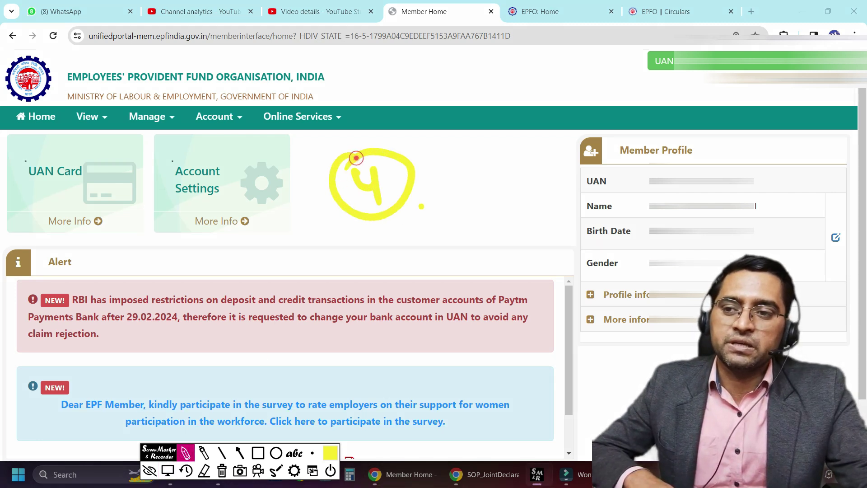
{"action": "left_click_drag", "start_coordinate": [450, 185], "coordinate": [414, 189]}
{"action": "left_click_drag", "start_coordinate": [422, 173], "coordinate": [431, 206]}
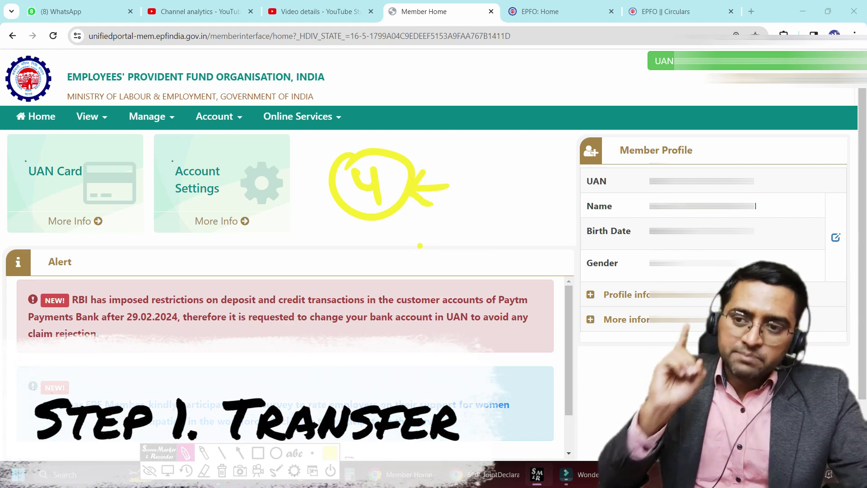
- Write the numbers 1 to 4 in a column below the circled 4, bracket them, and link 3 to 4 with a curve
{"action": "mouse_move", "coordinate": [401, 246]}
{"action": "left_mouse_down"}
{"action": "mouse_move", "coordinate": [412, 262]}
{"action": "mouse_move", "coordinate": [427, 261]}
{"action": "mouse_move", "coordinate": [451, 299]}
{"action": "mouse_move", "coordinate": [449, 329]}
{"action": "mouse_move", "coordinate": [431, 350]}
{"action": "left_mouse_up"}
{"action": "mouse_move", "coordinate": [445, 364]}
{"action": "left_mouse_down"}
{"action": "mouse_move", "coordinate": [471, 370]}
{"action": "mouse_move", "coordinate": [475, 390]}
{"action": "left_mouse_up"}
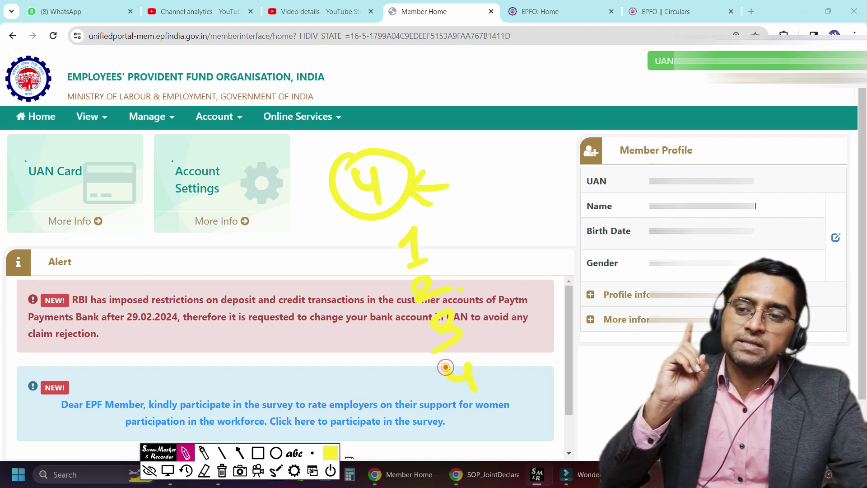
{"action": "left_click_drag", "start_coordinate": [437, 253], "coordinate": [508, 389]}
{"action": "left_click_drag", "start_coordinate": [398, 300], "coordinate": [436, 407]}
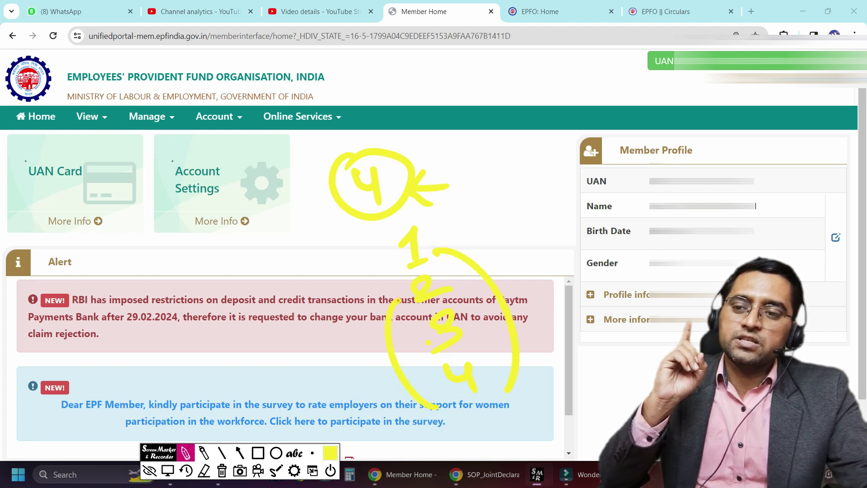
{"action": "left_click_drag", "start_coordinate": [428, 329], "coordinate": [445, 373]}
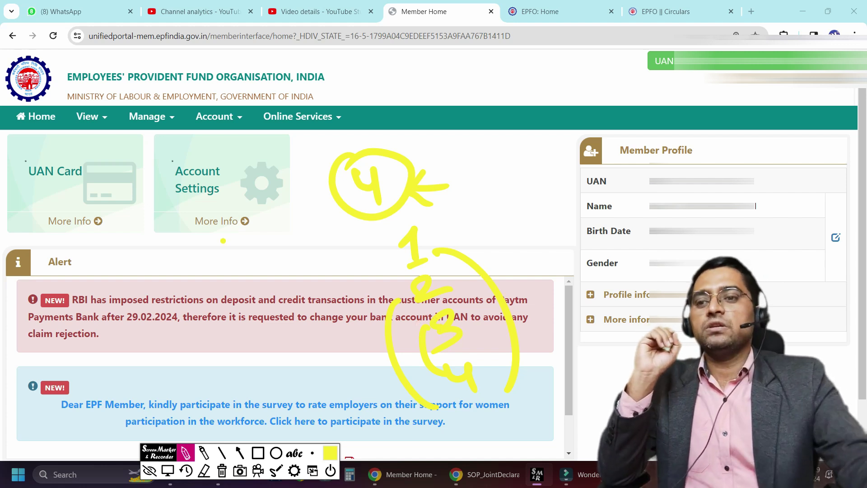
- Clear the annotations and write a list numbered 1 to 4 with dashes, adding a box and an arrow at item 4
{"action": "left_click", "coordinate": [222, 470]}
{"action": "mouse_move", "coordinate": [369, 134]}
{"action": "left_mouse_down"}
{"action": "mouse_move", "coordinate": [352, 194]}
{"action": "mouse_move", "coordinate": [369, 195]}
{"action": "left_mouse_up"}
{"action": "left_click_drag", "start_coordinate": [355, 205], "coordinate": [372, 268]}
{"action": "left_click_drag", "start_coordinate": [383, 150], "coordinate": [390, 148]}
{"action": "left_click_drag", "start_coordinate": [378, 194], "coordinate": [385, 191]}
{"action": "left_click_drag", "start_coordinate": [383, 222], "coordinate": [397, 221]}
{"action": "left_click_drag", "start_coordinate": [380, 261], "coordinate": [388, 258]}
{"action": "left_click_drag", "start_coordinate": [408, 238], "coordinate": [411, 271]}
{"action": "left_click", "coordinate": [478, 249]}
{"action": "mouse_move", "coordinate": [498, 249]}
{"action": "left_mouse_down"}
{"action": "mouse_move", "coordinate": [473, 251]}
{"action": "mouse_move", "coordinate": [484, 260]}
{"action": "left_mouse_up"}
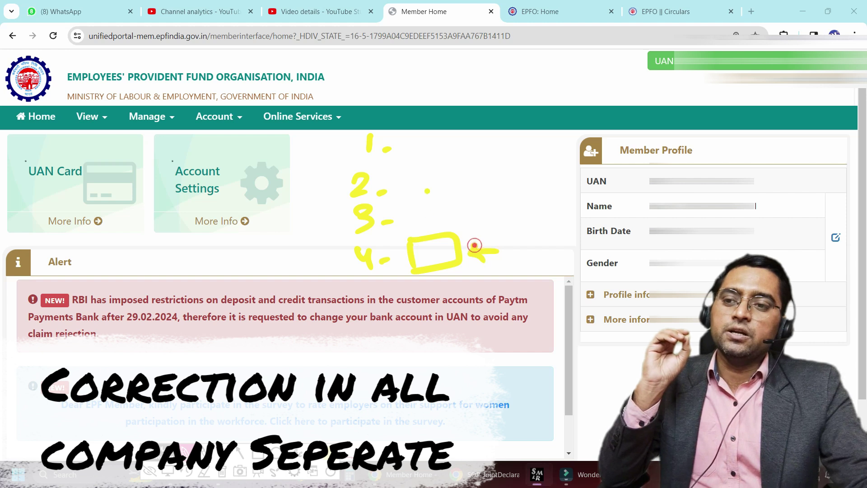
- Write F beside items 1, 2 and 3, and draw a curved arrow from each to the box at item 4
{"action": "left_click", "coordinate": [396, 149]}
{"action": "left_click_drag", "start_coordinate": [397, 152], "coordinate": [412, 135]}
{"action": "mouse_move", "coordinate": [397, 143]}
{"action": "left_mouse_down"}
{"action": "mouse_move", "coordinate": [409, 143]}
{"action": "mouse_move", "coordinate": [399, 190]}
{"action": "mouse_move", "coordinate": [412, 168]}
{"action": "left_mouse_up"}
{"action": "left_click", "coordinate": [421, 188]}
{"action": "mouse_move", "coordinate": [401, 179]}
{"action": "left_mouse_down"}
{"action": "mouse_move", "coordinate": [411, 177]}
{"action": "mouse_move", "coordinate": [402, 229]}
{"action": "mouse_move", "coordinate": [419, 208]}
{"action": "mouse_move", "coordinate": [412, 218]}
{"action": "left_mouse_up"}
{"action": "mouse_move", "coordinate": [437, 151]}
{"action": "left_mouse_down"}
{"action": "mouse_move", "coordinate": [494, 225]}
{"action": "mouse_move", "coordinate": [480, 246]}
{"action": "left_mouse_up"}
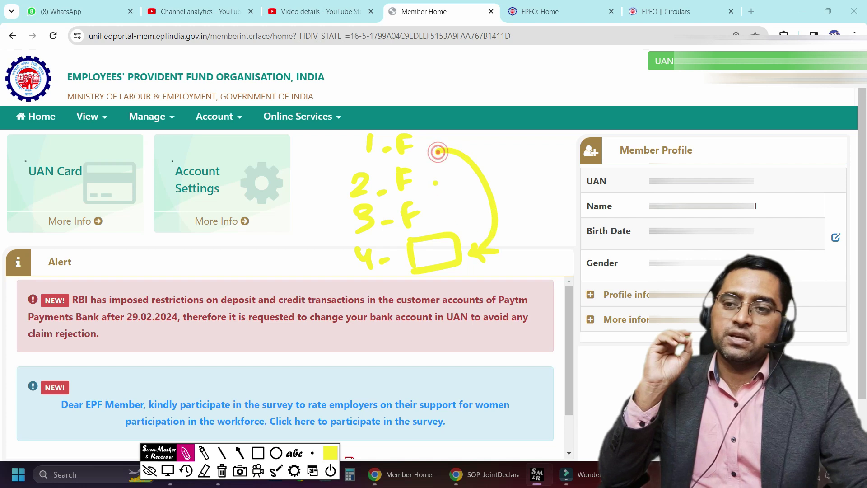
{"action": "left_click_drag", "start_coordinate": [429, 182], "coordinate": [450, 253]}
{"action": "left_click_drag", "start_coordinate": [421, 211], "coordinate": [438, 232]}
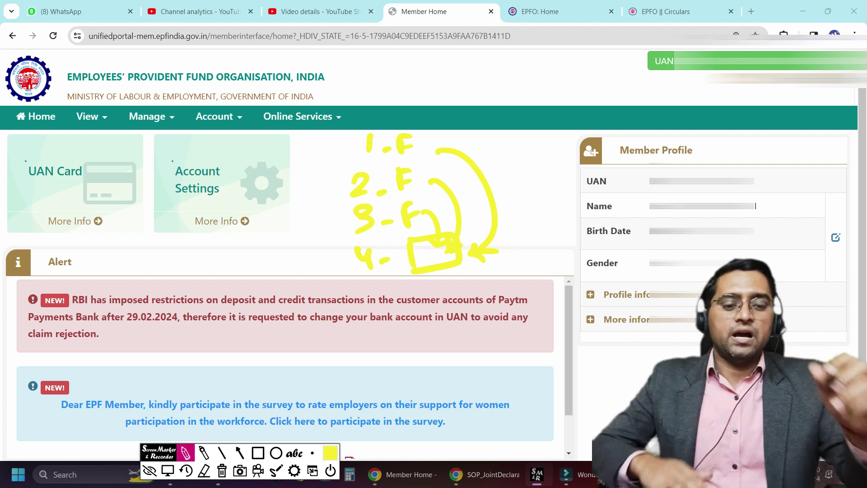
- Clear the numbered list and draw a circled 1 with an arrow pointing at it
{"action": "left_click", "coordinate": [222, 471]}
{"action": "mouse_move", "coordinate": [368, 203]}
{"action": "left_mouse_down"}
{"action": "mouse_move", "coordinate": [370, 242]}
{"action": "mouse_move", "coordinate": [367, 188]}
{"action": "left_mouse_up"}
{"action": "left_click_drag", "start_coordinate": [352, 242], "coordinate": [385, 234]}
{"action": "mouse_move", "coordinate": [406, 171]}
{"action": "left_mouse_down"}
{"action": "mouse_move", "coordinate": [413, 244]}
{"action": "mouse_move", "coordinate": [419, 228]}
{"action": "mouse_move", "coordinate": [464, 210]}
{"action": "mouse_move", "coordinate": [419, 219]}
{"action": "left_mouse_up"}
{"action": "left_click_drag", "start_coordinate": [418, 221], "coordinate": [454, 229]}
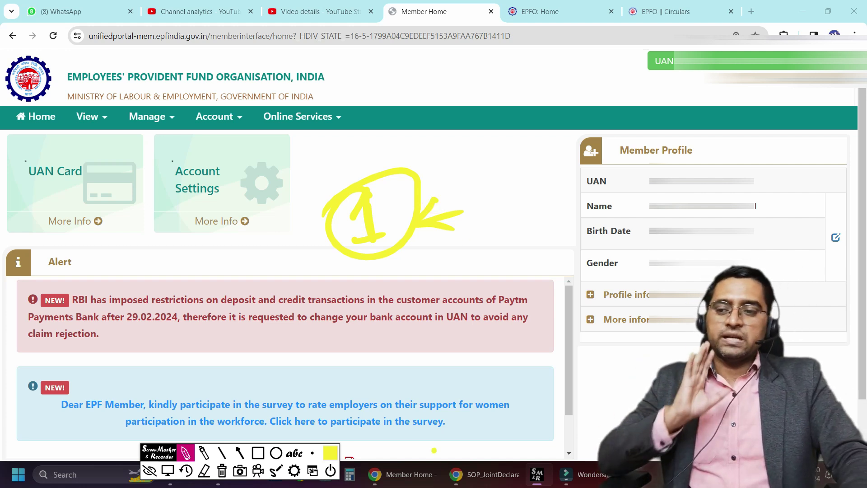
- Clear the circled 1, leave drawing mode and open the page for modifying the member's basic details
{"action": "left_click", "coordinate": [222, 470]}
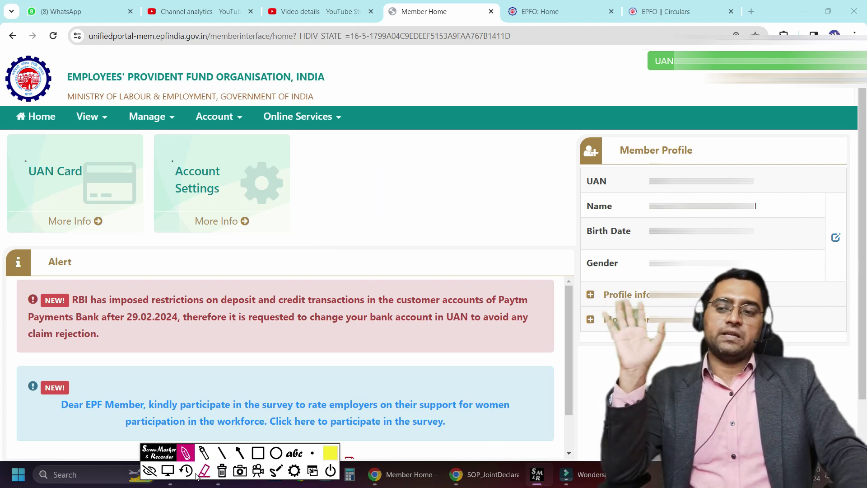
{"action": "left_click", "coordinate": [173, 475]}
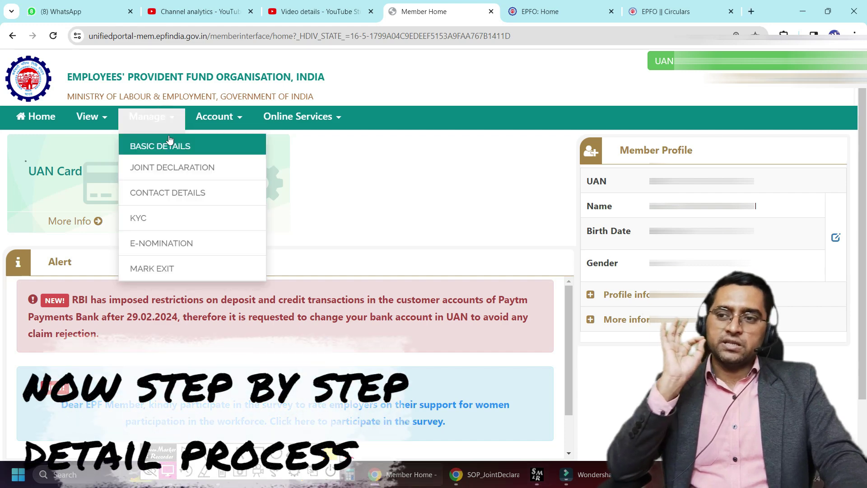
{"action": "left_click", "coordinate": [169, 141]}
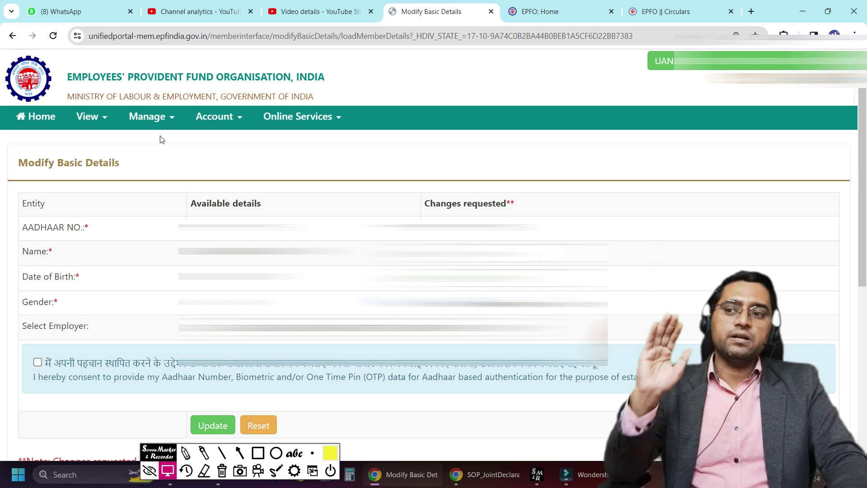
- Open the Joint Declaration page, load the details for the preselected member ID and review the personal details that can be updated
{"action": "left_click", "coordinate": [152, 118]}
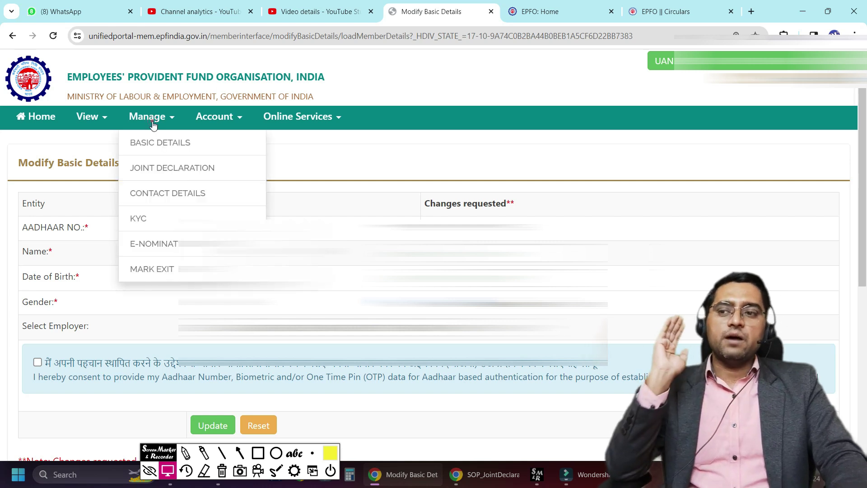
{"action": "left_click", "coordinate": [158, 170]}
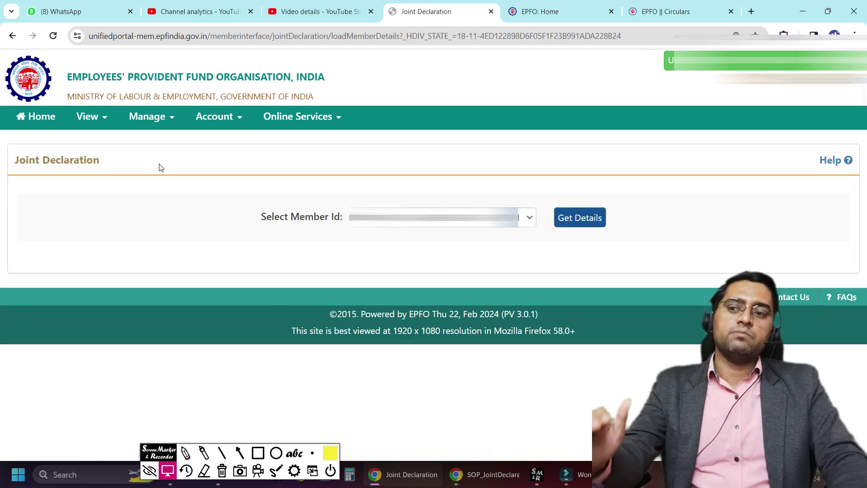
{"action": "left_click", "coordinate": [589, 217]}
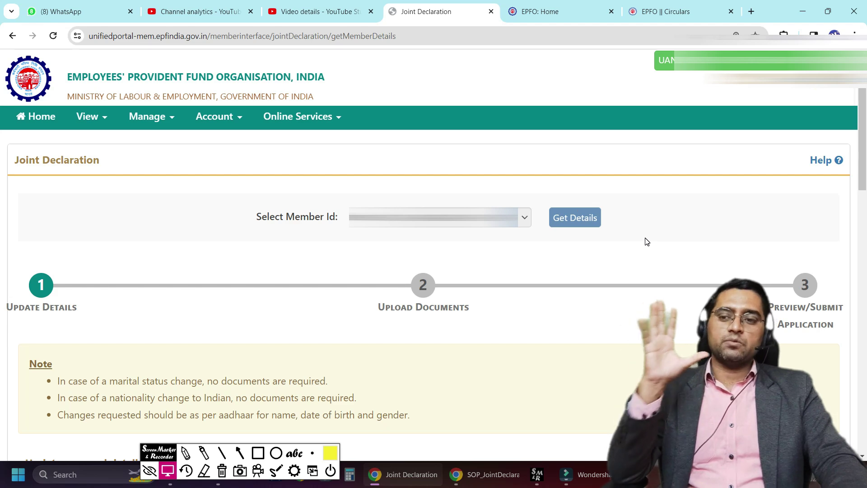
{"action": "scroll", "coordinate": [646, 242], "scroll_direction": "down", "scroll_amount": 3}
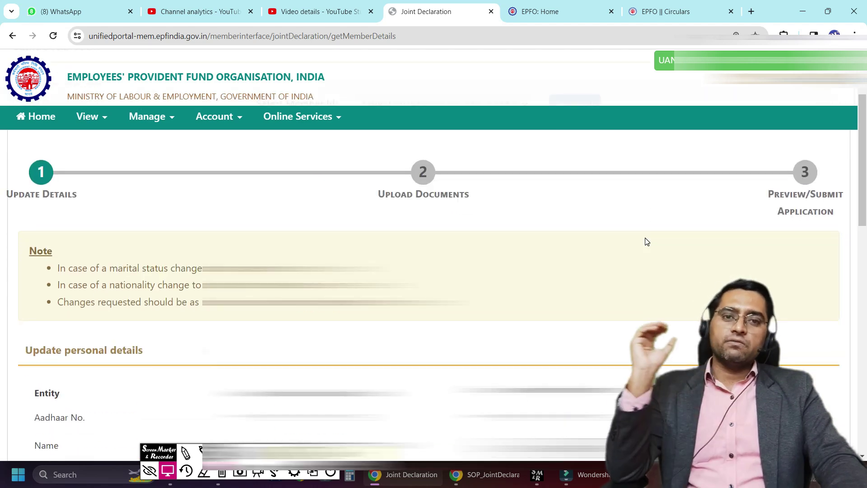
{"action": "scroll", "coordinate": [646, 241], "scroll_direction": "down", "scroll_amount": 4}
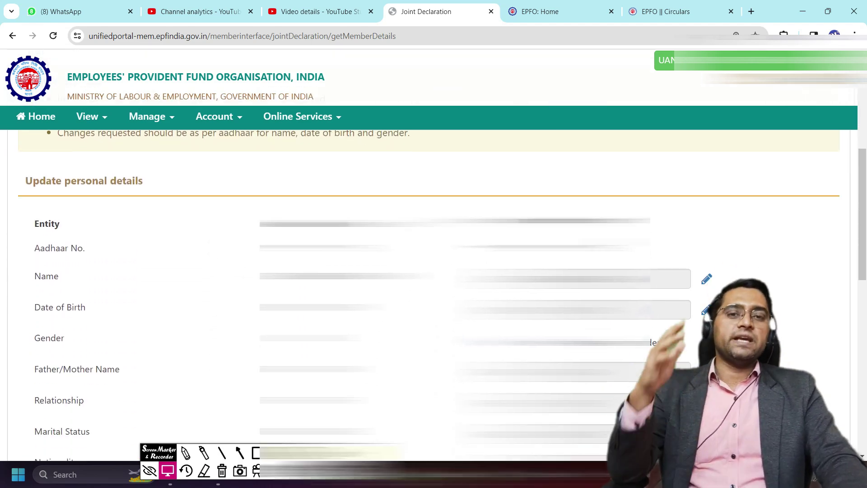
{"action": "scroll", "coordinate": [433, 279], "scroll_direction": "down", "scroll_amount": 1}
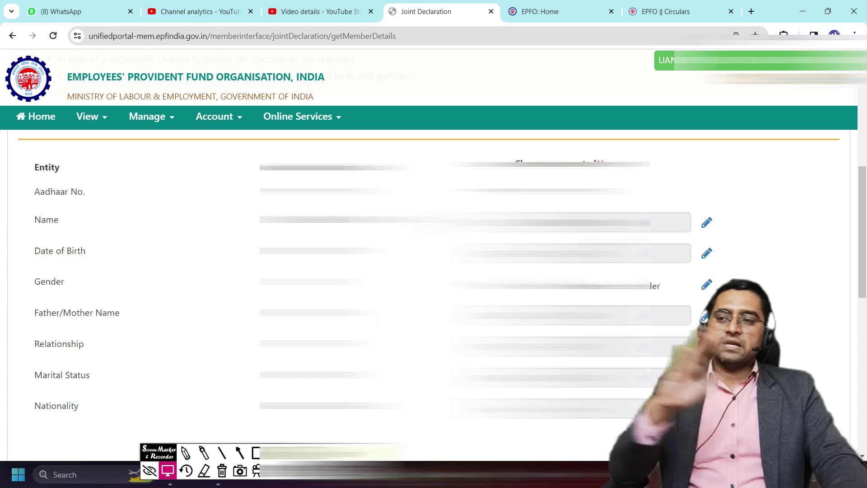
{"action": "scroll", "coordinate": [433, 289], "scroll_direction": "up", "scroll_amount": 2}
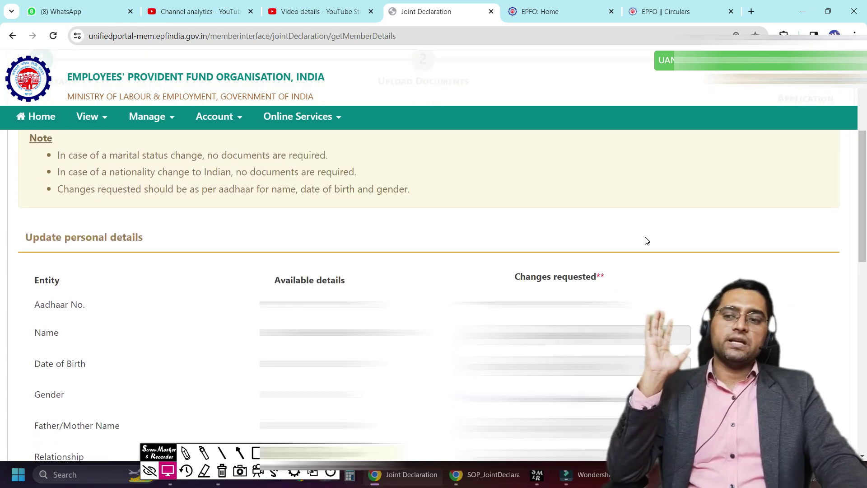
- Draw a yellow arrow pointing at the Update personal details heading, leave drawing mode and clear the arrow
{"action": "left_click", "coordinate": [187, 454]}
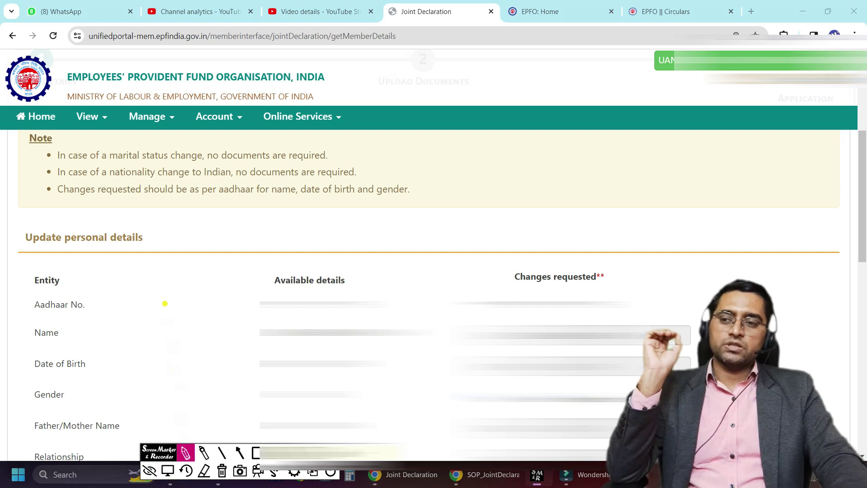
{"action": "left_click_drag", "start_coordinate": [155, 237], "coordinate": [232, 204]}
{"action": "left_click_drag", "start_coordinate": [160, 219], "coordinate": [183, 246]}
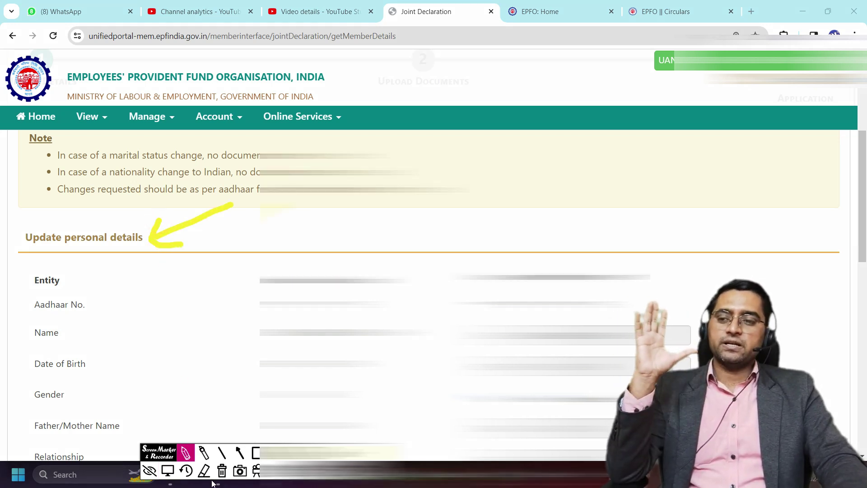
{"action": "left_click", "coordinate": [171, 472]}
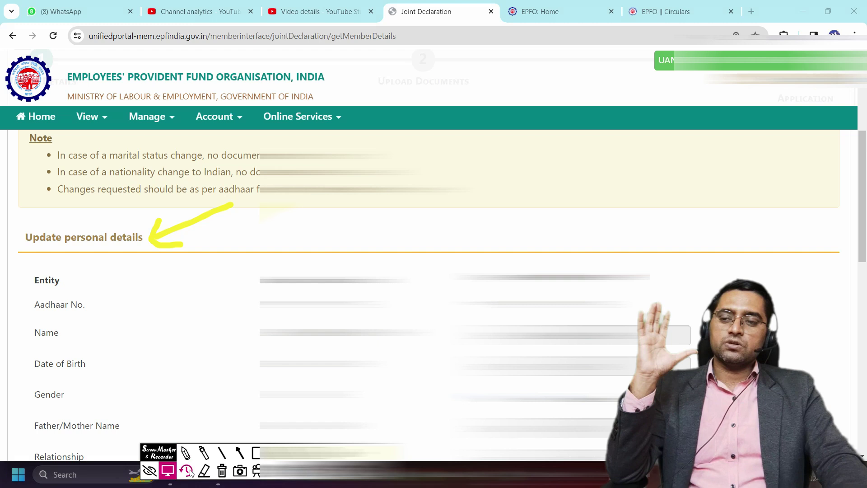
{"action": "left_click", "coordinate": [222, 471]}
- Highlight the Update service details heading and review the EPF and EPS joining and leaving fields under it
{"action": "scroll", "coordinate": [232, 354], "scroll_direction": "down", "scroll_amount": 5}
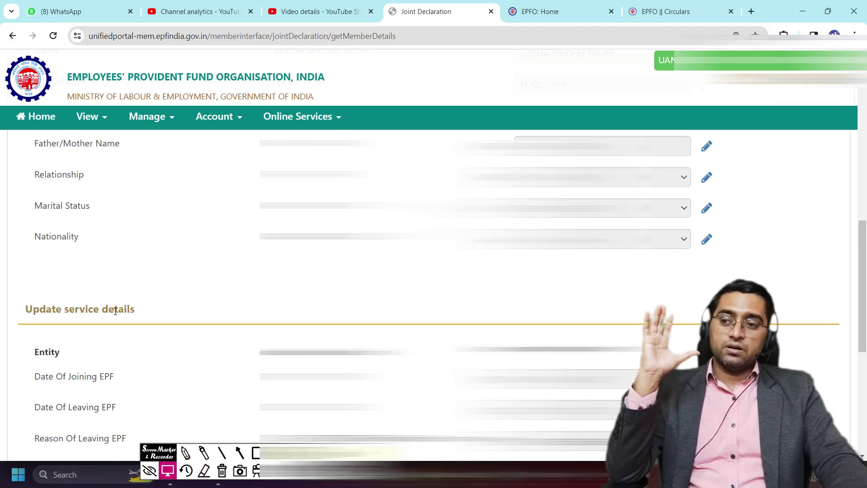
{"action": "left_click_drag", "start_coordinate": [135, 311], "coordinate": [25, 310]}
{"action": "scroll", "coordinate": [144, 336], "scroll_direction": "down", "scroll_amount": 2}
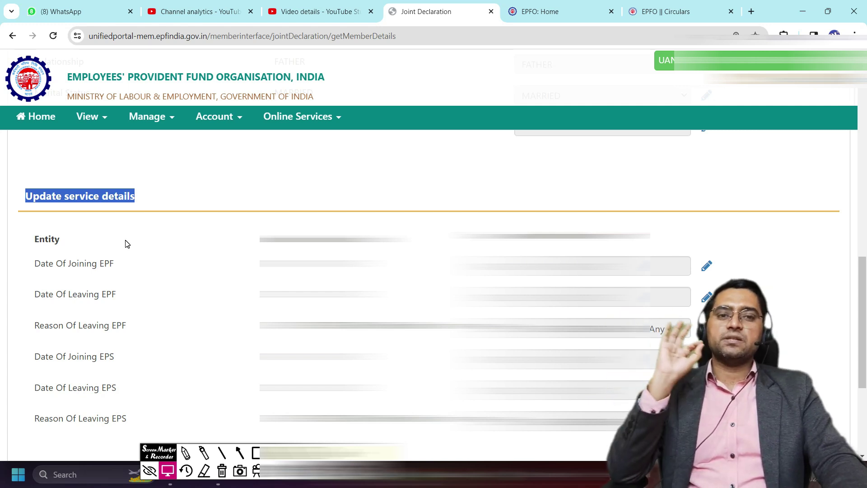
{"action": "scroll", "coordinate": [202, 290], "scroll_direction": "up", "scroll_amount": 5}
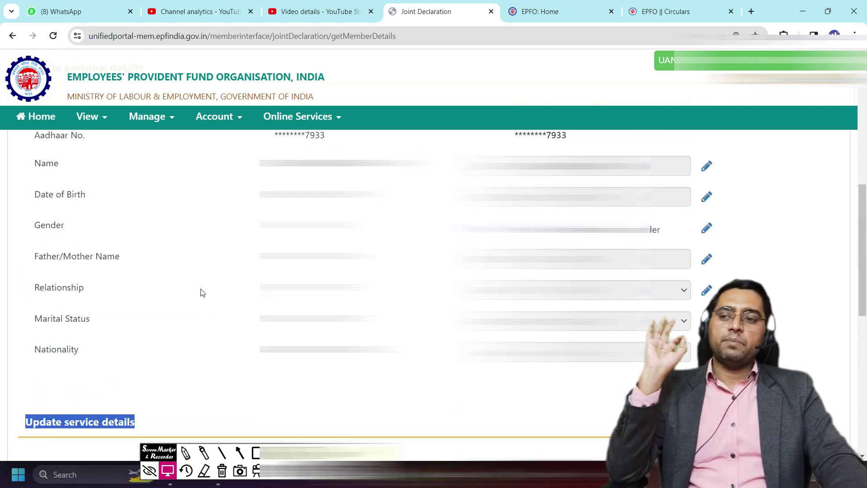
- Highlight the Father/Mother Name label, draw a yellow arrow at its edit control, and clear the arrow
{"action": "left_click", "coordinate": [98, 253]}
{"action": "triple_click", "coordinate": [98, 252]}
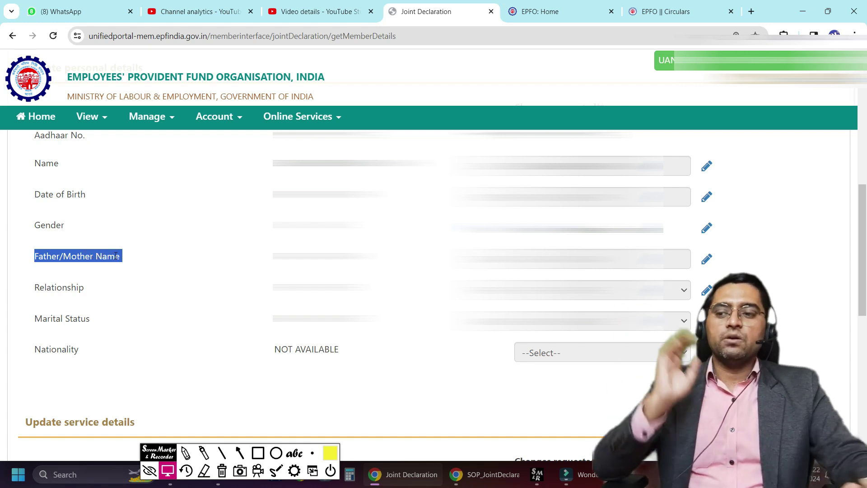
{"action": "left_click", "coordinate": [185, 452]}
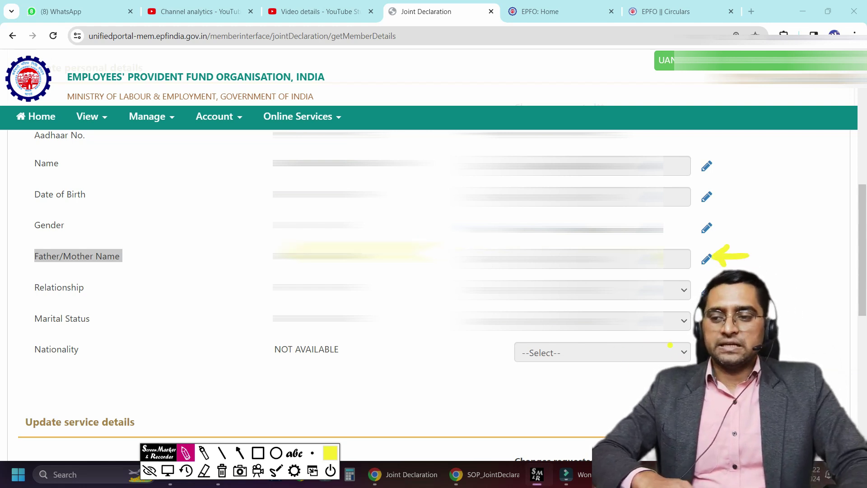
{"action": "left_click", "coordinate": [222, 470]}
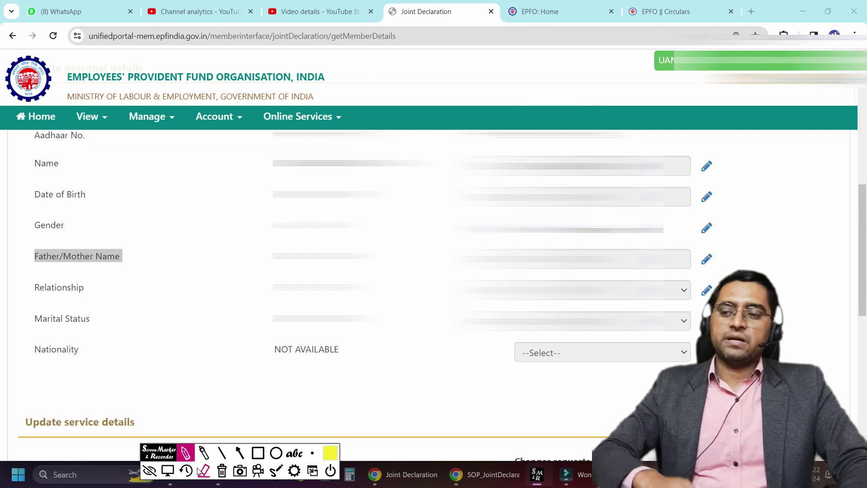
{"action": "left_click", "coordinate": [171, 472]}
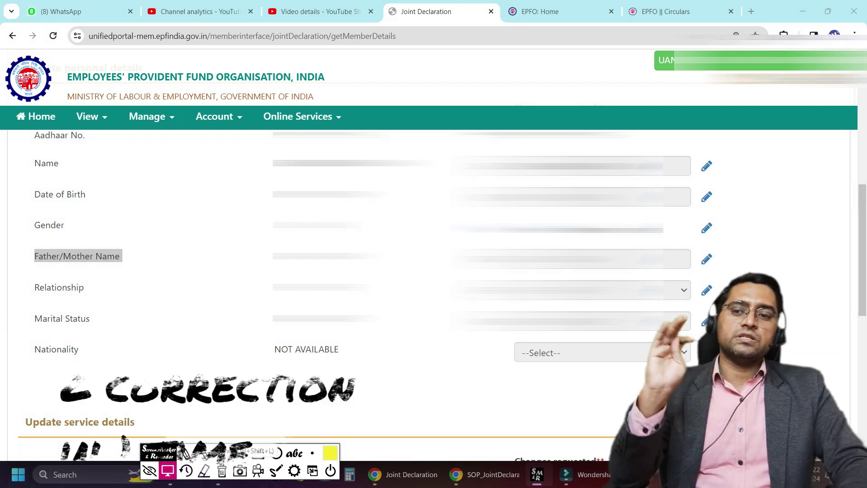
- Set the requested nationality to Indian and unlock the Father/Mother Name field for editing
{"action": "triple_click", "coordinate": [308, 350]}
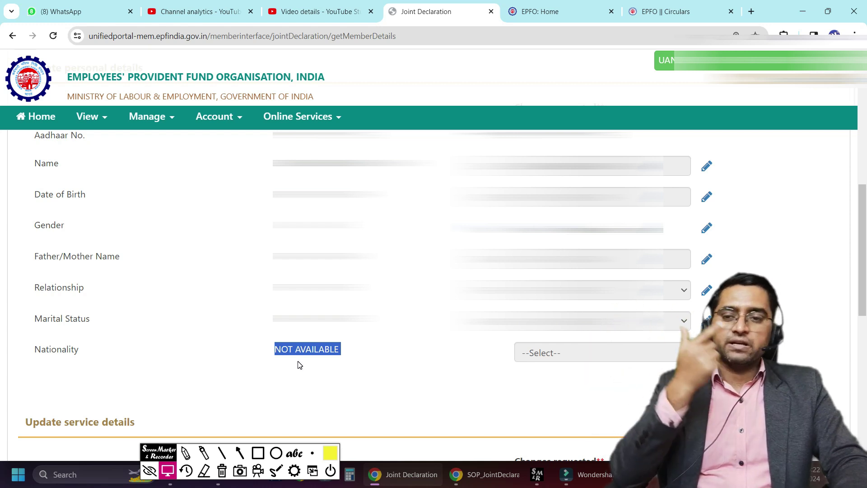
{"action": "left_click", "coordinate": [573, 351]}
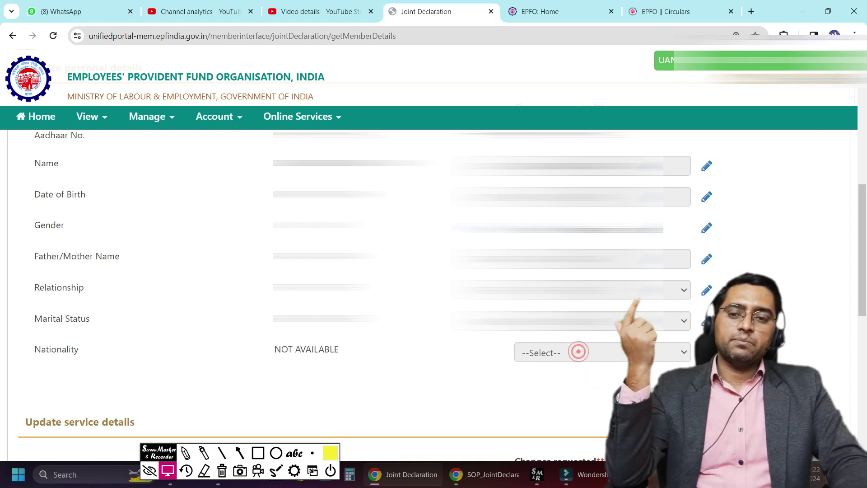
{"action": "left_click", "coordinate": [666, 356]}
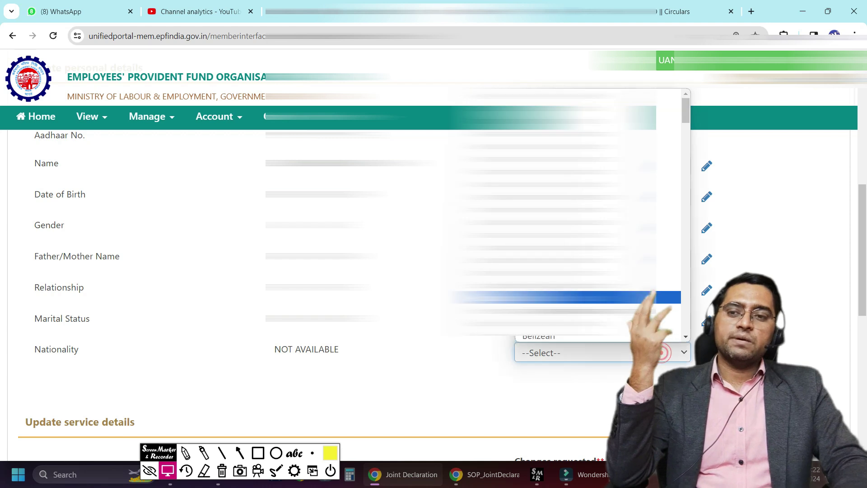
{"action": "left_click", "coordinate": [660, 107]}
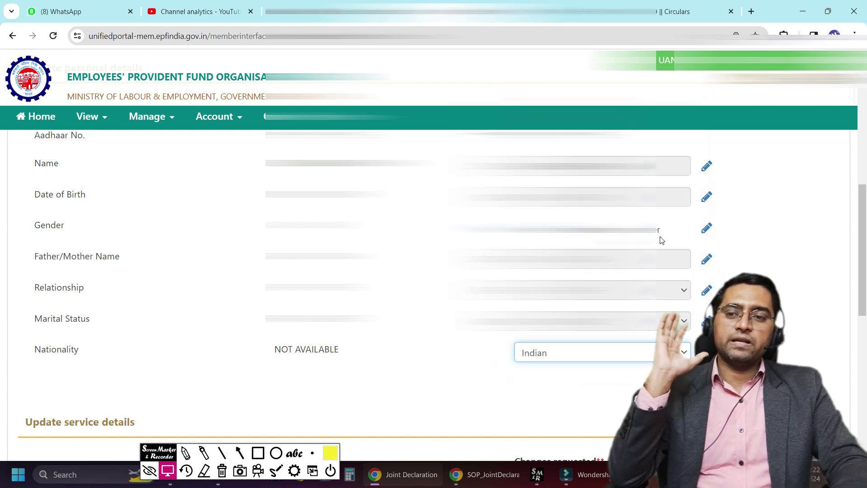
{"action": "left_click", "coordinate": [706, 259]}
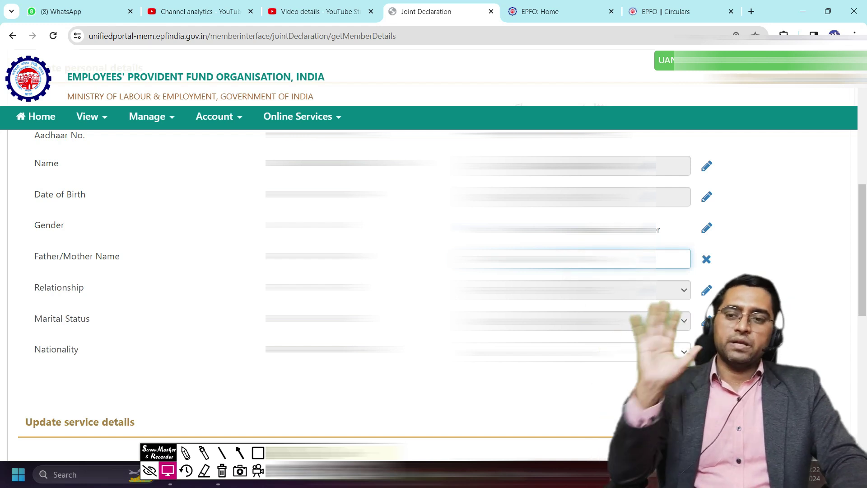
- Consent to providing the Aadhaar number for the joint declaration and proceed to the document upload stage
{"action": "scroll", "coordinate": [434, 271], "scroll_direction": "down", "scroll_amount": 3}
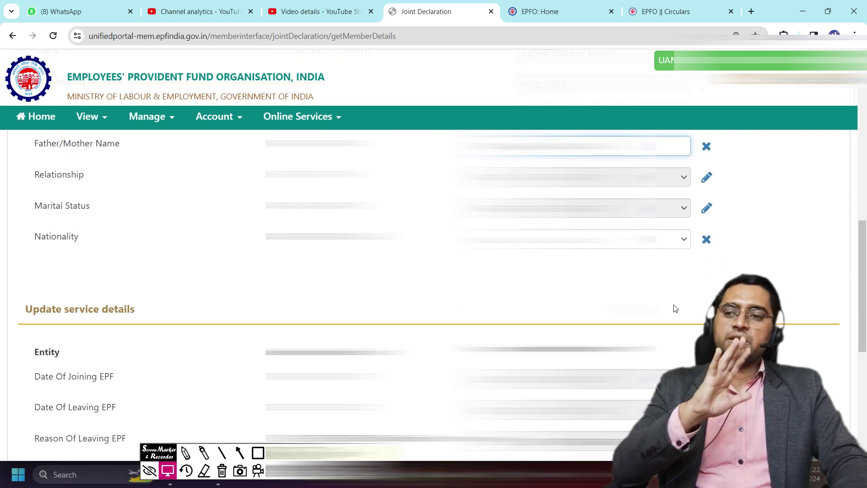
{"action": "scroll", "coordinate": [675, 308], "scroll_direction": "down", "scroll_amount": 5}
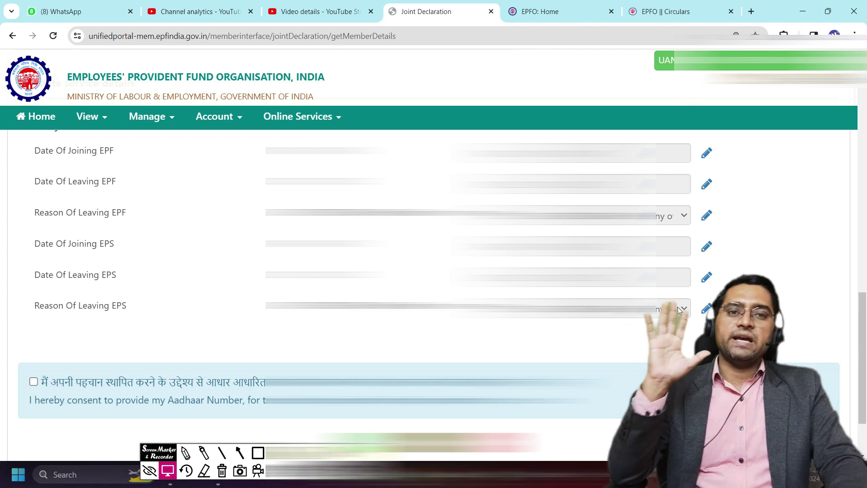
{"action": "scroll", "coordinate": [451, 289], "scroll_direction": "down", "scroll_amount": 2}
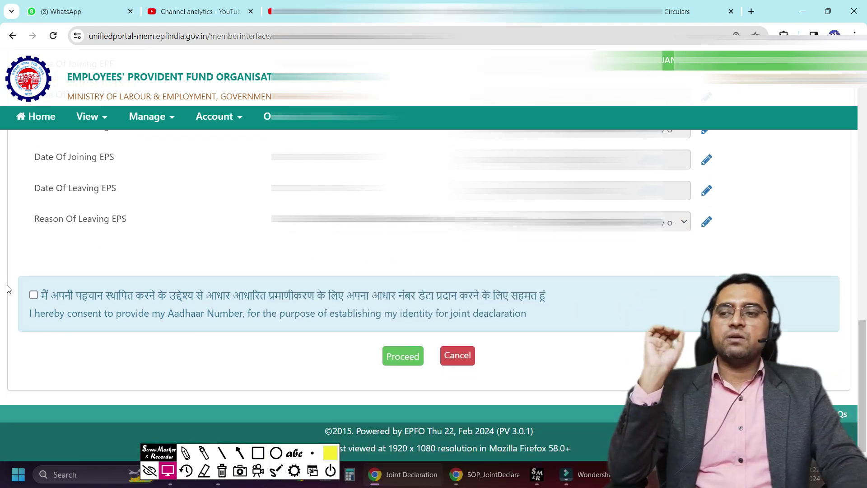
{"action": "left_click", "coordinate": [32, 296]}
{"action": "left_click", "coordinate": [398, 355]}
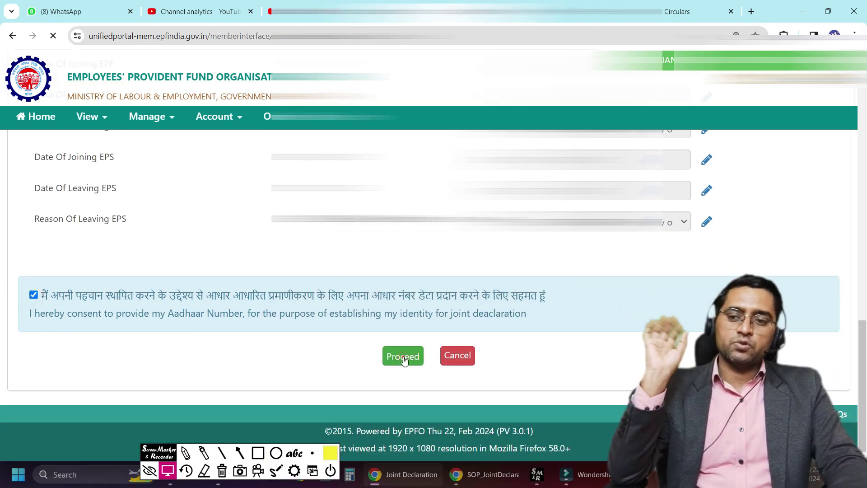
- Review the document upload slots for the Father/Mother Name change
{"action": "scroll", "coordinate": [430, 378], "scroll_direction": "down", "scroll_amount": 3}
{"action": "scroll", "coordinate": [430, 378], "scroll_direction": "down", "scroll_amount": 4}
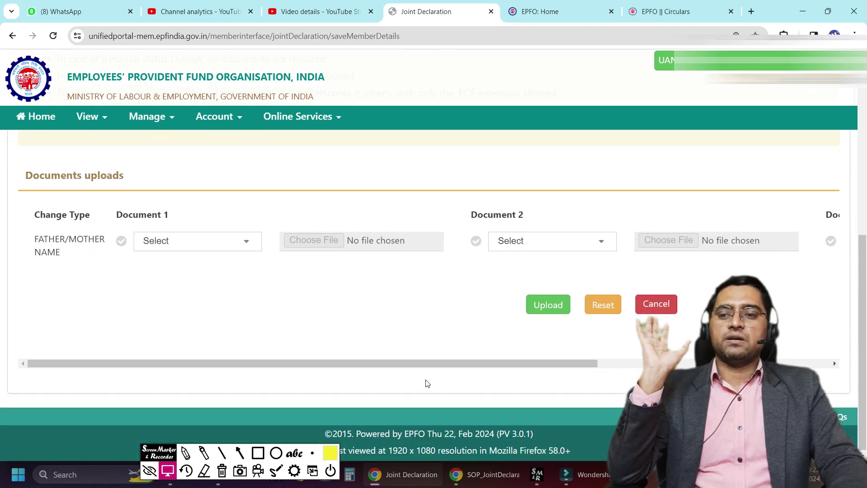
{"action": "left_click_drag", "start_coordinate": [398, 366], "coordinate": [248, 365]}
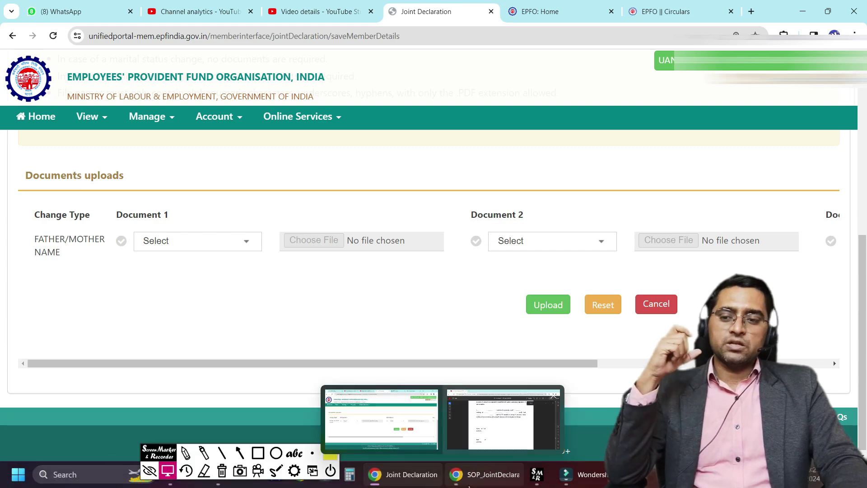
- Switch to the Joint Declaration SOP PDF and find the table of major and minor changes
{"action": "left_click", "coordinate": [529, 393]}
{"action": "scroll", "coordinate": [530, 393], "scroll_direction": "up", "scroll_amount": 5}
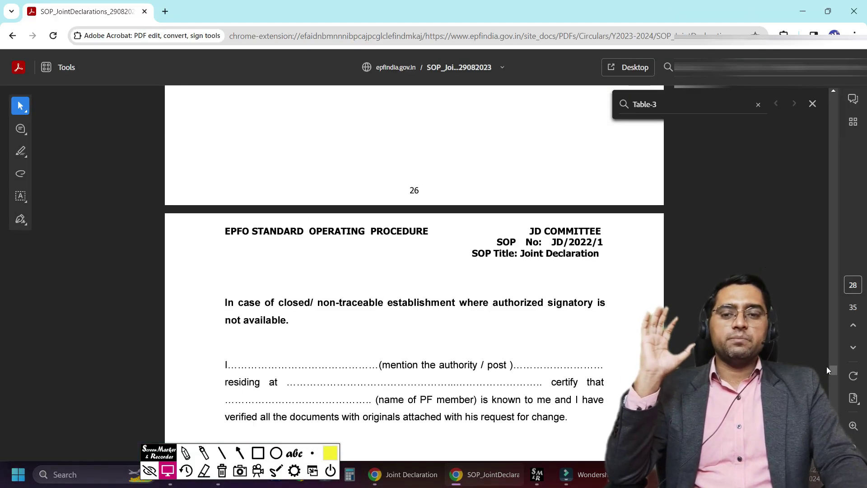
{"action": "left_click_drag", "start_coordinate": [833, 373], "coordinate": [828, 165]}
{"action": "scroll", "coordinate": [827, 165], "scroll_direction": "down", "scroll_amount": 2}
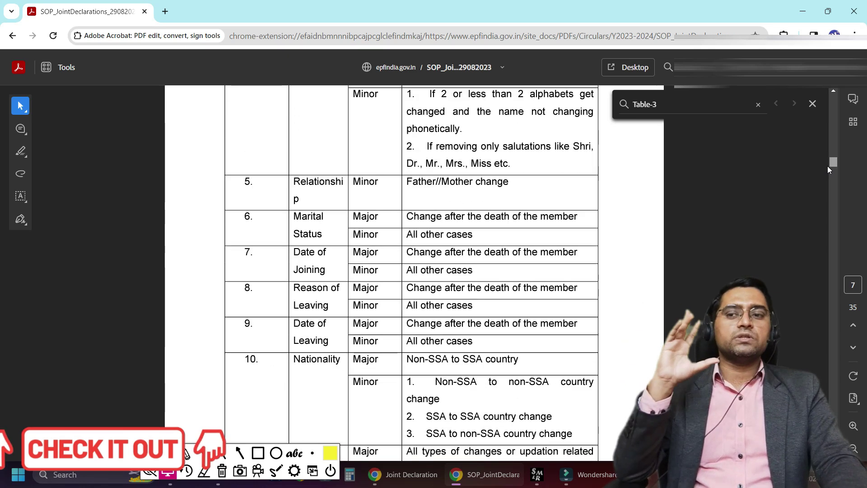
- Examine the major and minor change criteria for Member Name in TABLE-2 of the SOP
{"action": "scroll", "coordinate": [824, 204], "scroll_direction": "up", "scroll_amount": 4}
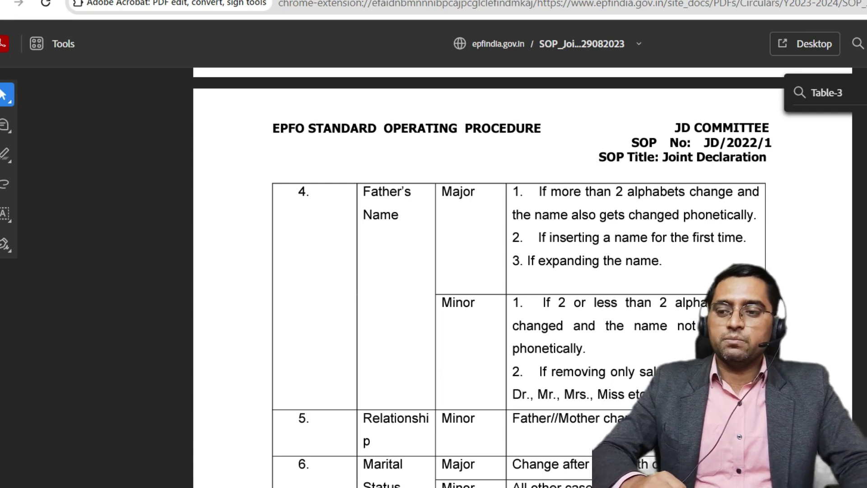
{"action": "scroll", "coordinate": [564, 185], "scroll_direction": "up", "scroll_amount": 10}
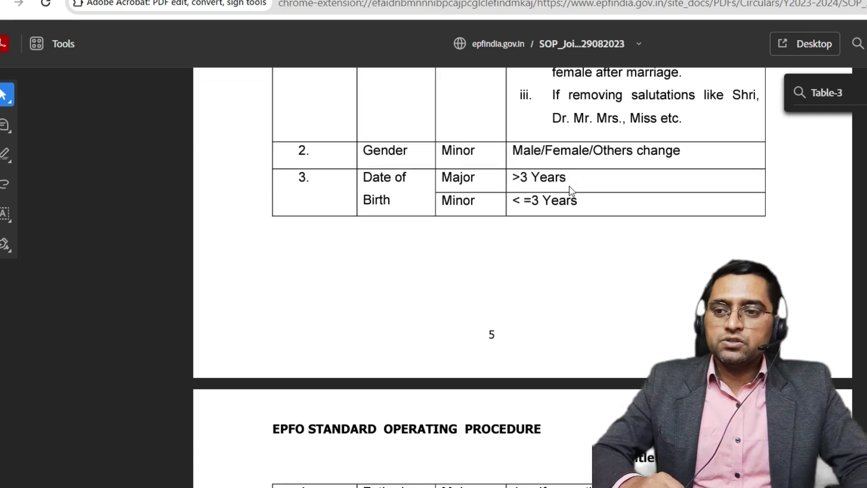
{"action": "scroll", "coordinate": [519, 149], "scroll_direction": "up", "scroll_amount": 3}
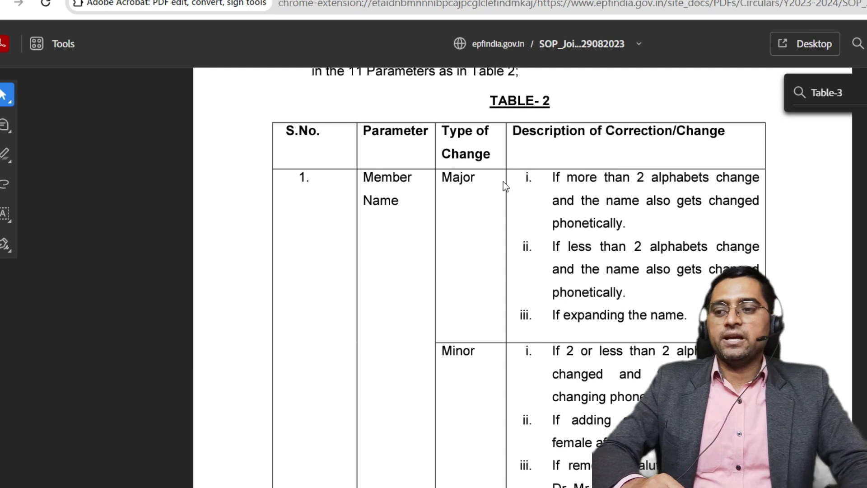
{"action": "scroll", "coordinate": [503, 182], "scroll_direction": "down", "scroll_amount": 3}
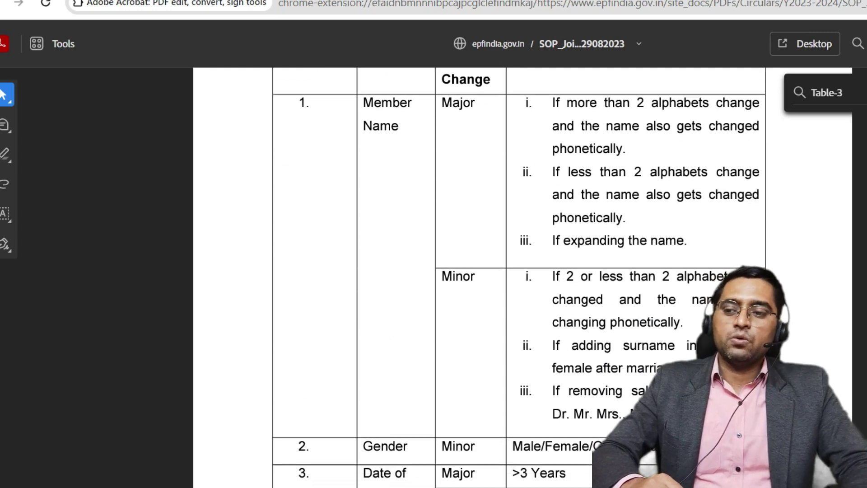
{"action": "left_click_drag", "start_coordinate": [374, 155], "coordinate": [433, 151]}
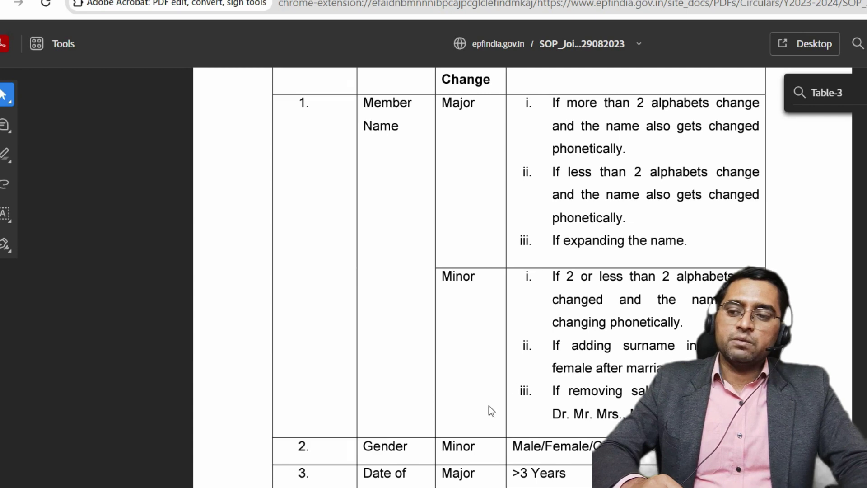
- Underline Father's Name, Minor and Major in yellow in row 4 of the change table
{"action": "scroll", "coordinate": [491, 410], "scroll_direction": "down", "scroll_amount": 10}
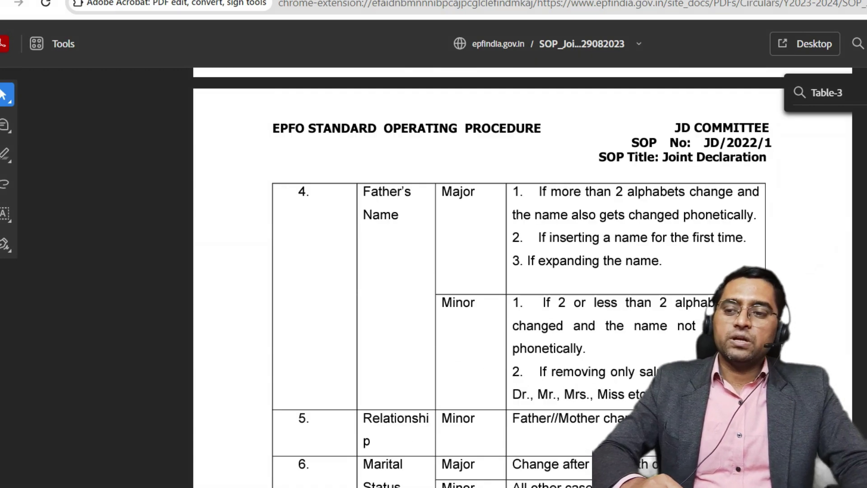
{"action": "left_click_drag", "start_coordinate": [356, 244], "coordinate": [419, 244]}
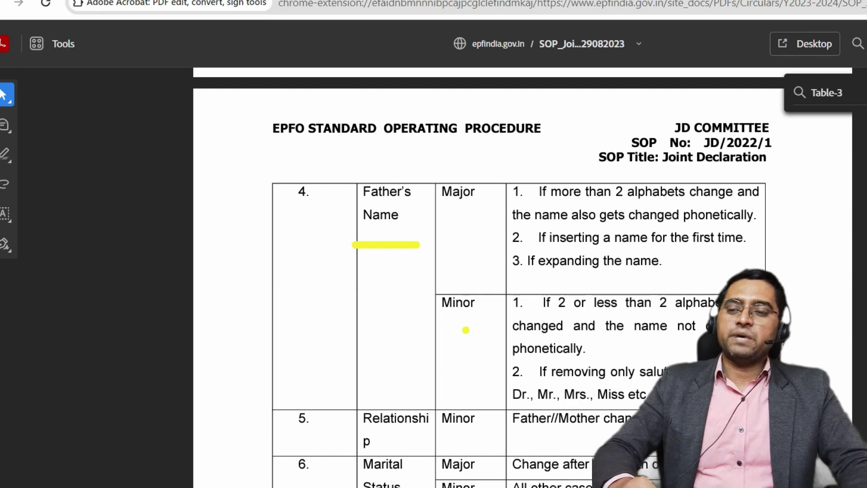
{"action": "left_click_drag", "start_coordinate": [476, 330], "coordinate": [444, 330]}
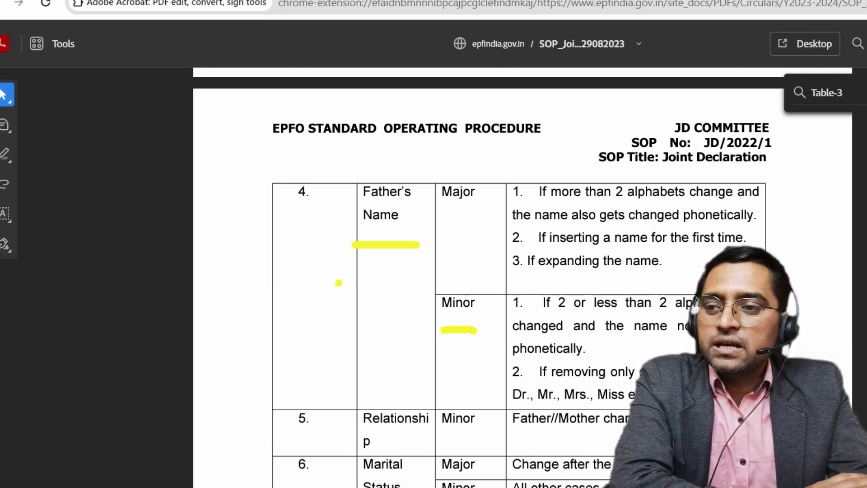
{"action": "left_click_drag", "start_coordinate": [449, 213], "coordinate": [441, 216]}
- Write 2 + in yellow beside the Father's Name row and underline both characters
{"action": "mouse_move", "coordinate": [168, 240]}
{"action": "left_mouse_down"}
{"action": "mouse_move", "coordinate": [170, 266]}
{"action": "mouse_move", "coordinate": [215, 249]}
{"action": "left_mouse_up"}
{"action": "mouse_move", "coordinate": [246, 222]}
{"action": "left_mouse_down"}
{"action": "mouse_move", "coordinate": [223, 234]}
{"action": "mouse_move", "coordinate": [258, 246]}
{"action": "left_mouse_up"}
{"action": "left_click", "coordinate": [248, 256]}
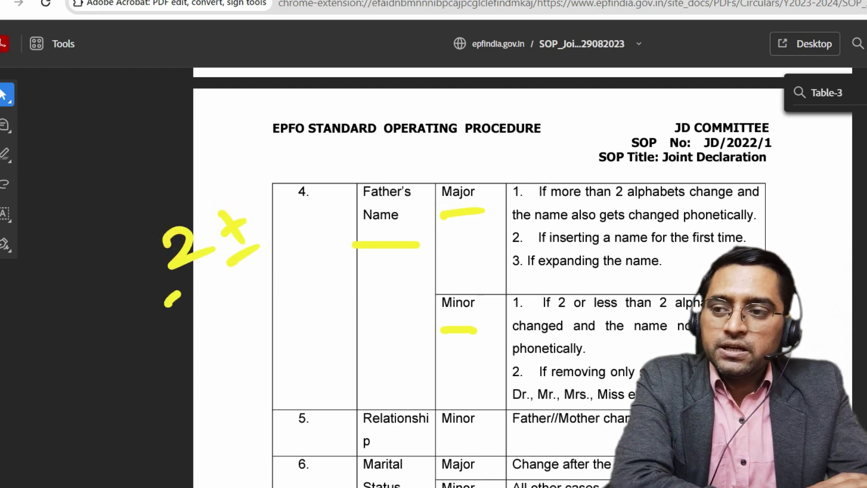
{"action": "left_click_drag", "start_coordinate": [206, 280], "coordinate": [167, 305]}
- Handwrite an example first name and surname in yellow capitals above the Father's Name row
{"action": "left_click_drag", "start_coordinate": [94, 135], "coordinate": [79, 207]}
{"action": "left_click_drag", "start_coordinate": [118, 127], "coordinate": [134, 186]}
{"action": "left_click_drag", "start_coordinate": [141, 116], "coordinate": [161, 175]}
{"action": "left_click_drag", "start_coordinate": [136, 159], "coordinate": [153, 153]}
{"action": "mouse_move", "coordinate": [184, 103]}
{"action": "left_mouse_down"}
{"action": "mouse_move", "coordinate": [174, 144]}
{"action": "mouse_move", "coordinate": [254, 131]}
{"action": "left_mouse_up"}
{"action": "left_click_drag", "start_coordinate": [223, 123], "coordinate": [264, 67]}
{"action": "mouse_move", "coordinate": [268, 67]}
{"action": "left_mouse_down"}
{"action": "mouse_move", "coordinate": [273, 109]}
{"action": "mouse_move", "coordinate": [308, 114]}
{"action": "left_mouse_up"}
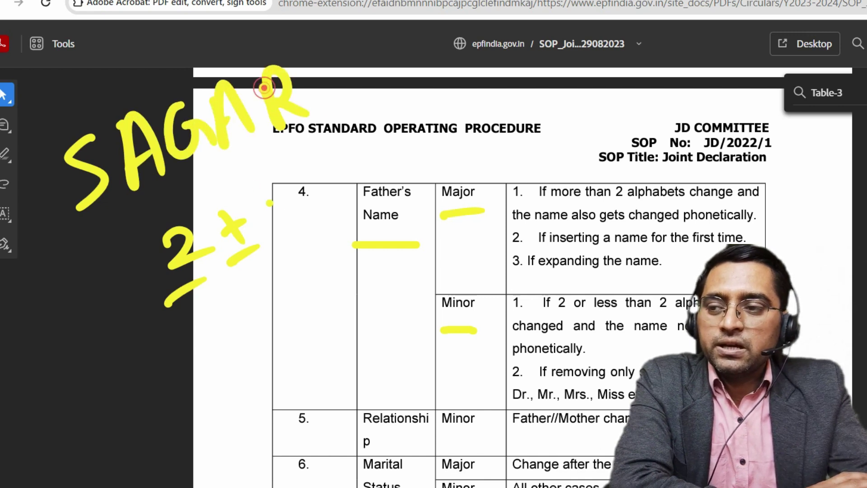
{"action": "left_click_drag", "start_coordinate": [325, 155], "coordinate": [316, 203]}
{"action": "mouse_move", "coordinate": [363, 187]}
{"action": "left_mouse_down"}
{"action": "mouse_move", "coordinate": [375, 135]}
{"action": "mouse_move", "coordinate": [395, 183]}
{"action": "left_mouse_up"}
{"action": "left_click_drag", "start_coordinate": [409, 133], "coordinate": [403, 178]}
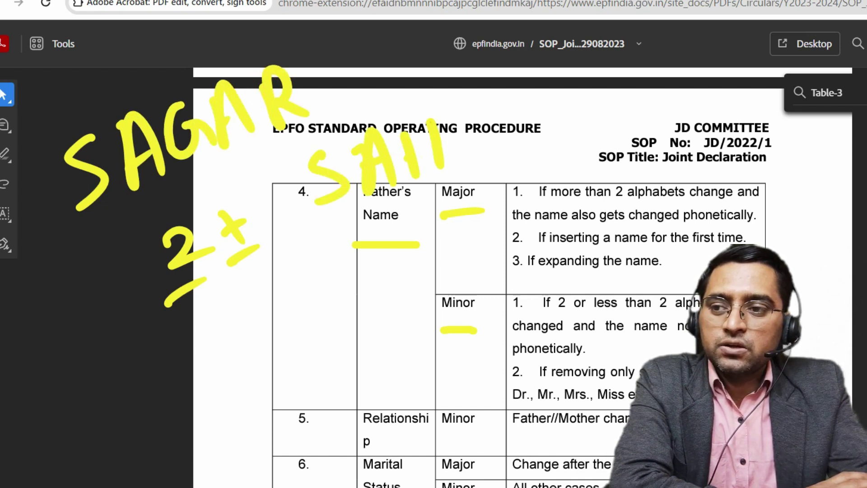